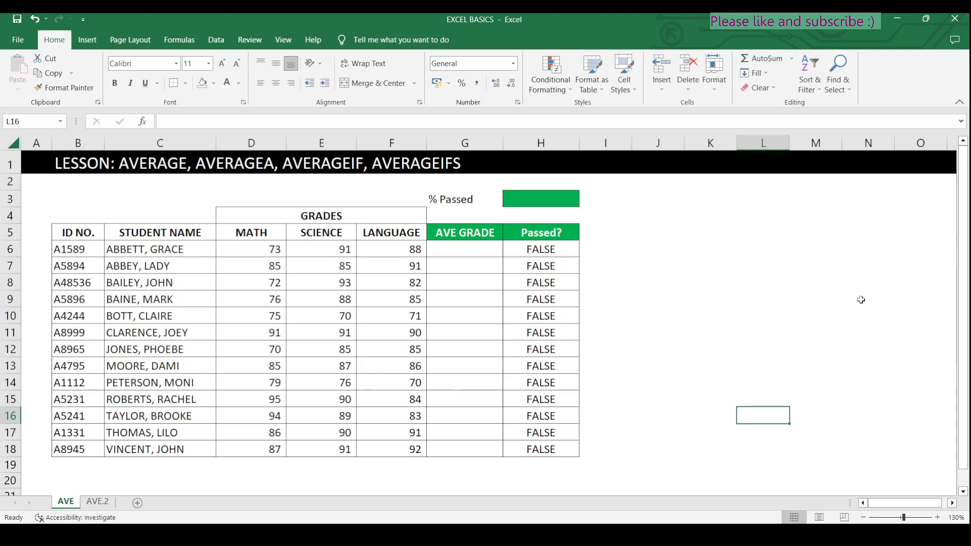
pyautogui.click(4, 248)
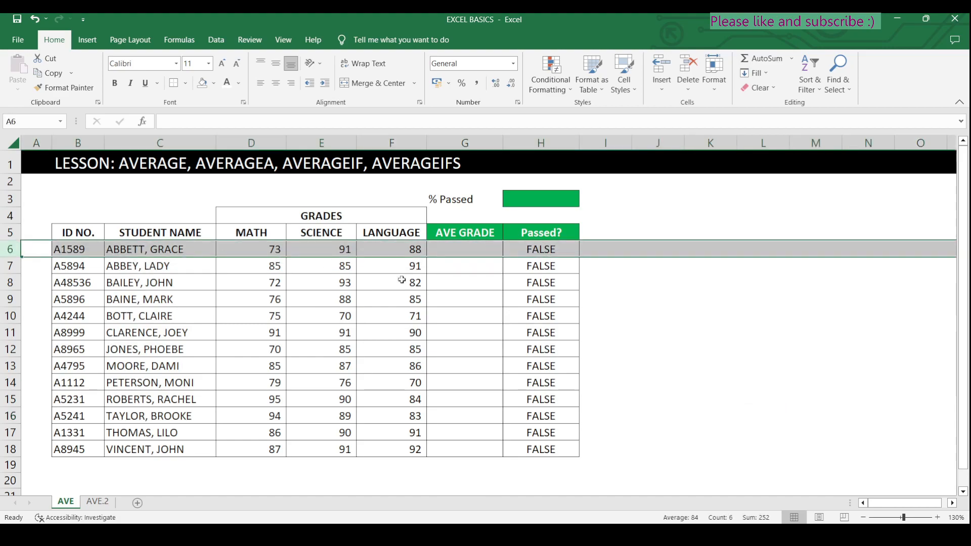
pyautogui.click(569, 296)
pyautogui.moveTo(243, 247); pyautogui.dragTo(412, 250)
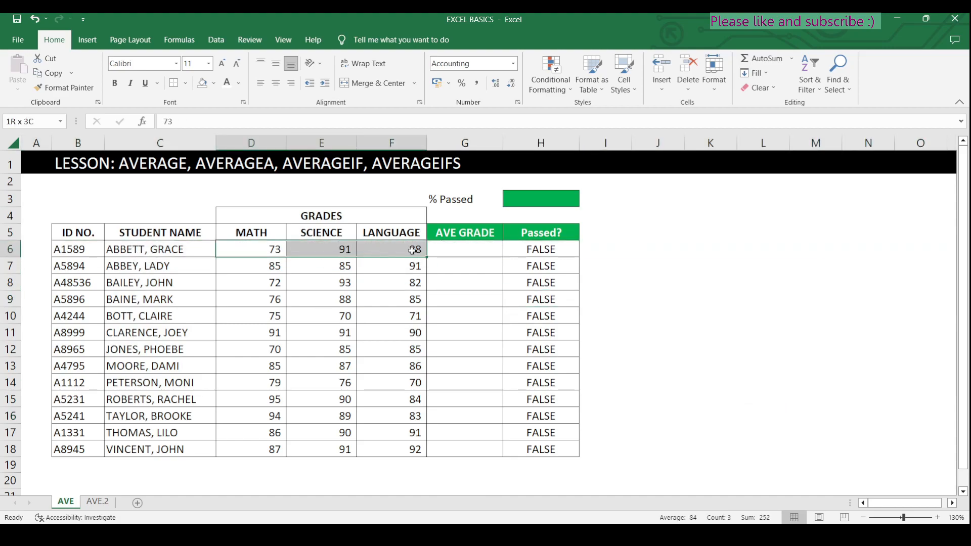
pyautogui.click(653, 267)
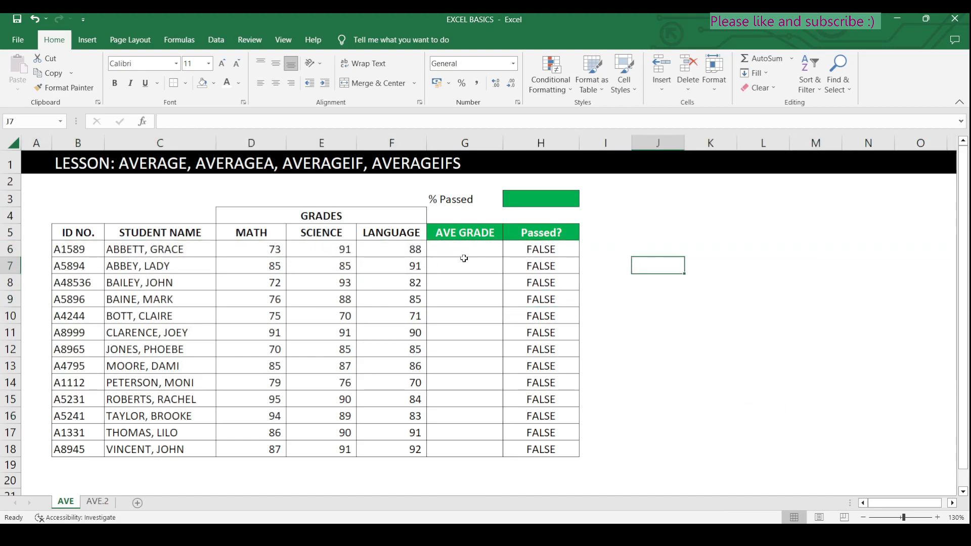
# Calculate the first student's average grade in G6 with =AVERAGE(D6:F6).
pyautogui.click(464, 252)
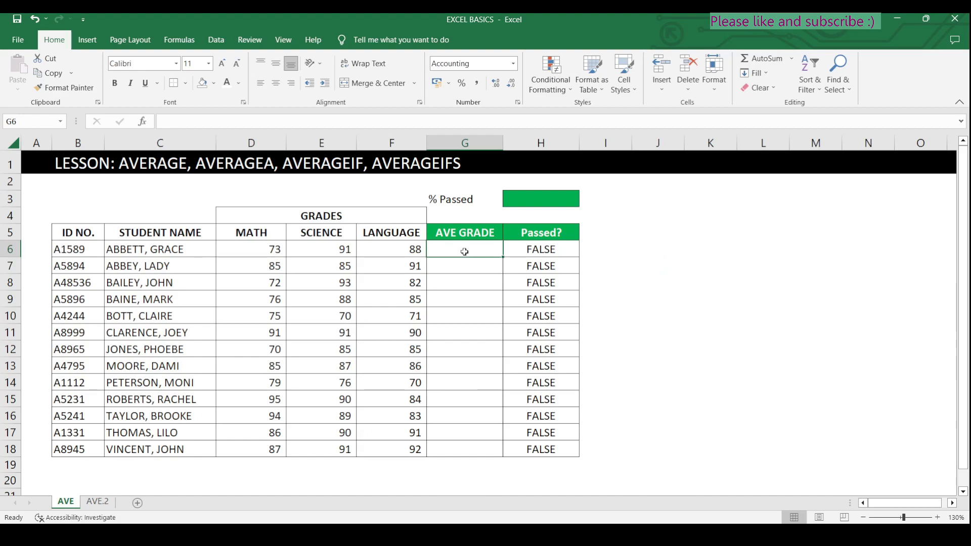
pyautogui.write('=')
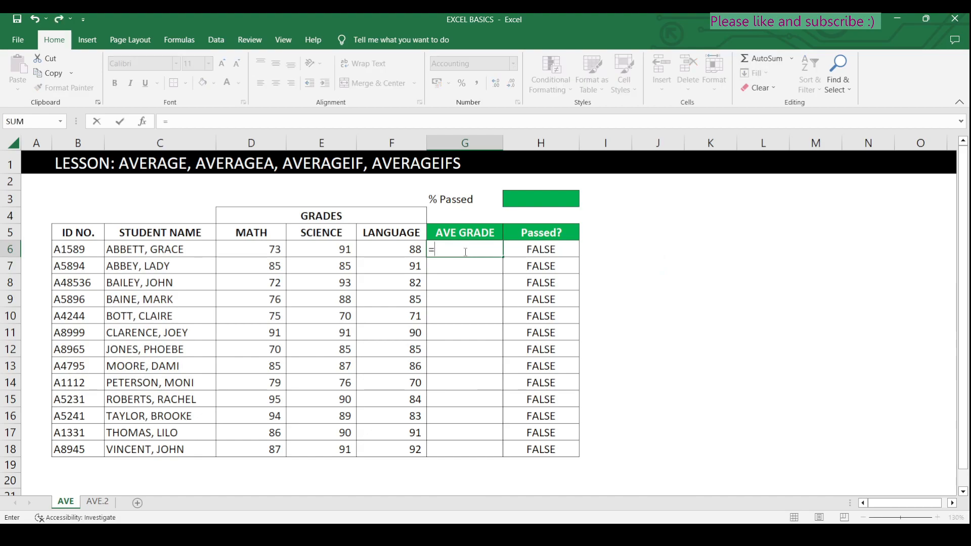
pyautogui.write('ave')
pyautogui.press('Tab')
pyautogui.press('Left')
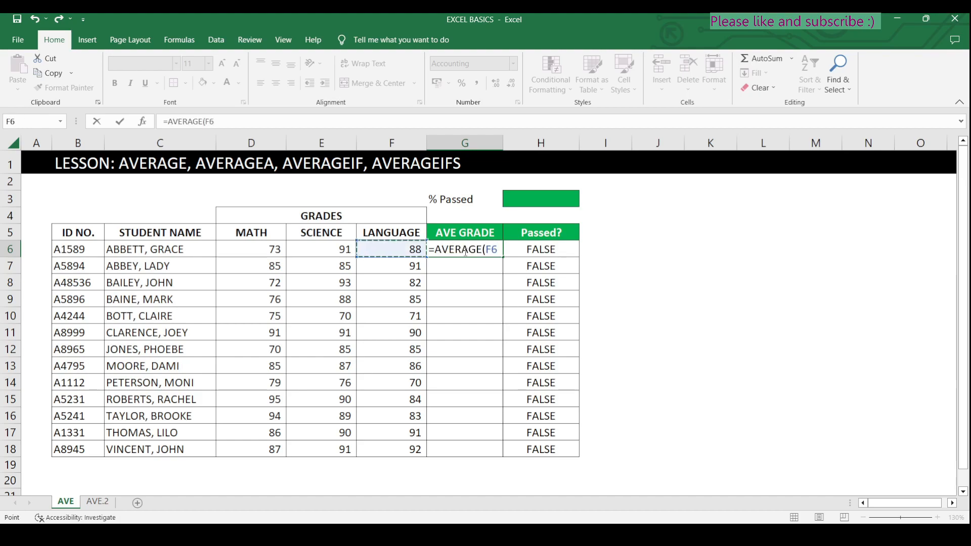
pyautogui.hotkey('shift', 'Left')
pyautogui.hotkey('shift', 'Left')
pyautogui.press('Return')
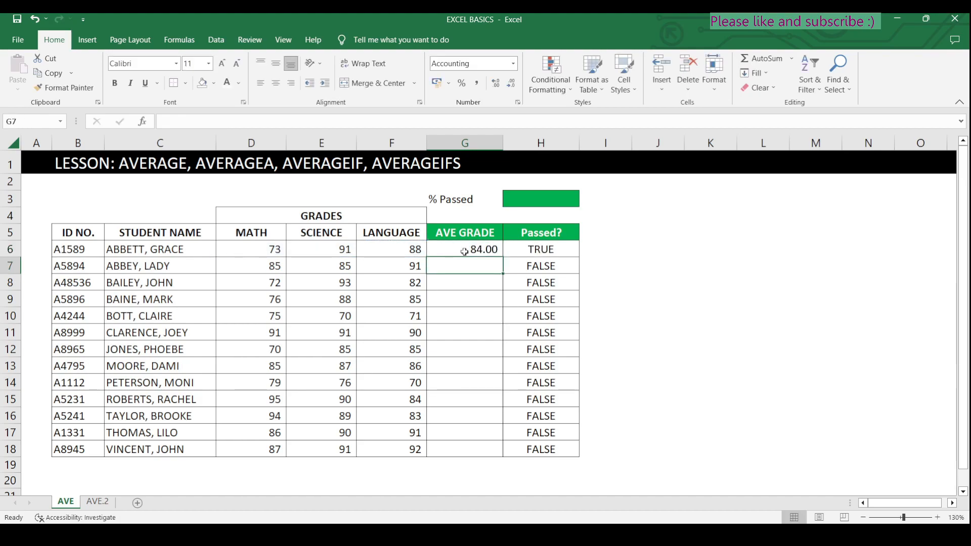
# Fill the average formula from G6 down through G18 for all students.
pyautogui.click(465, 251)
pyautogui.doubleClick(502, 257)
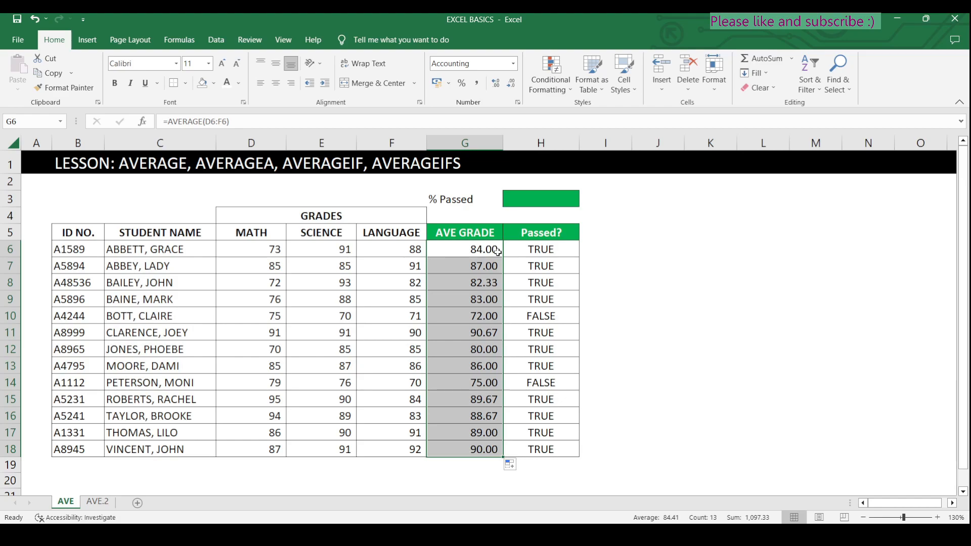
pyautogui.click(644, 298)
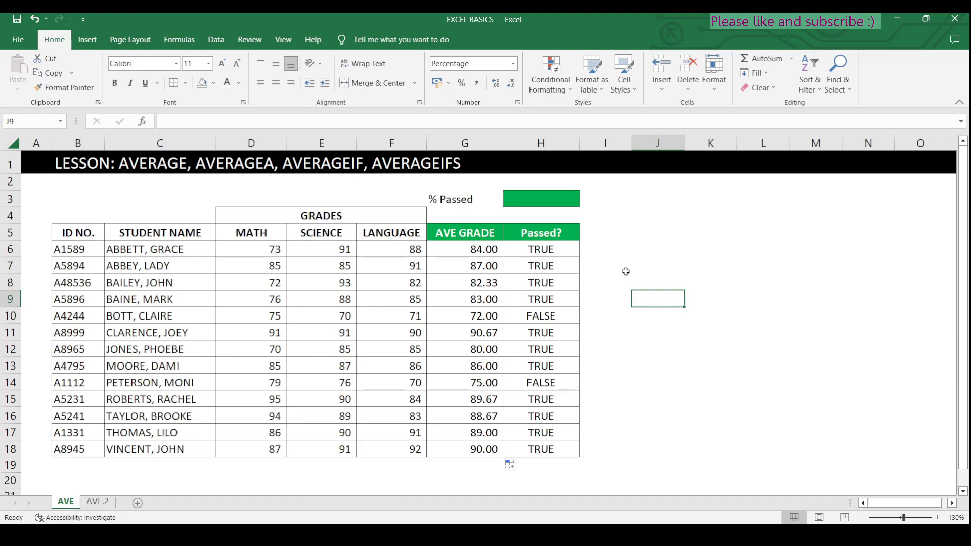
pyautogui.click(652, 258)
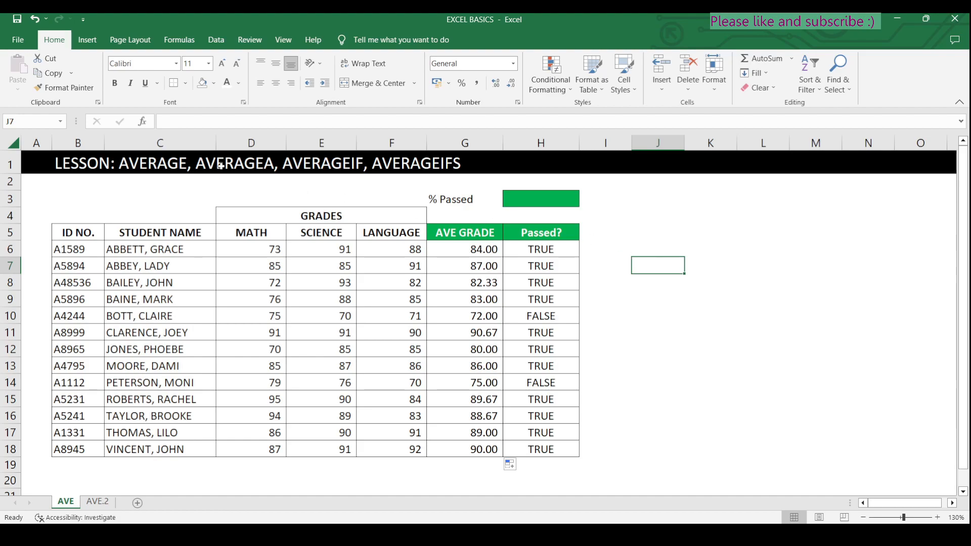
pyautogui.press('Right')
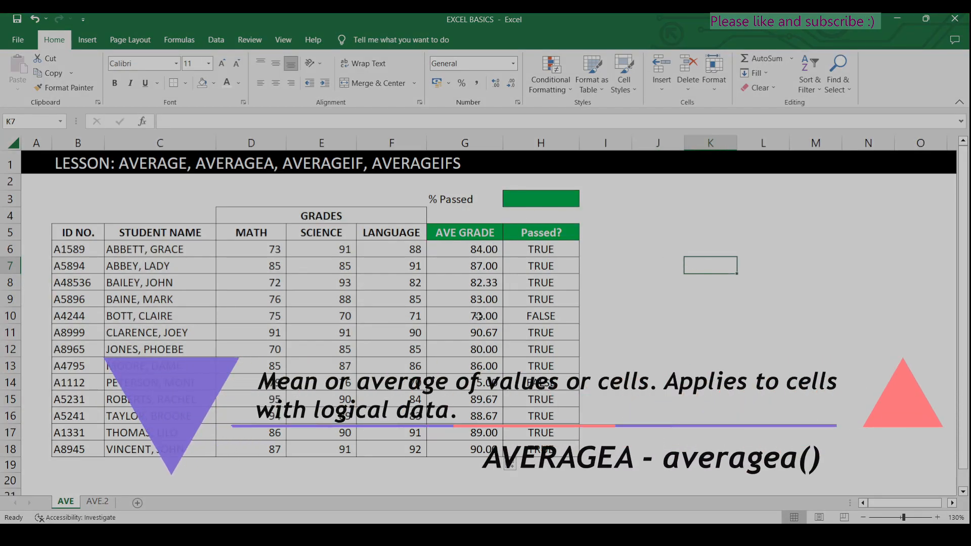
pyautogui.click(560, 249)
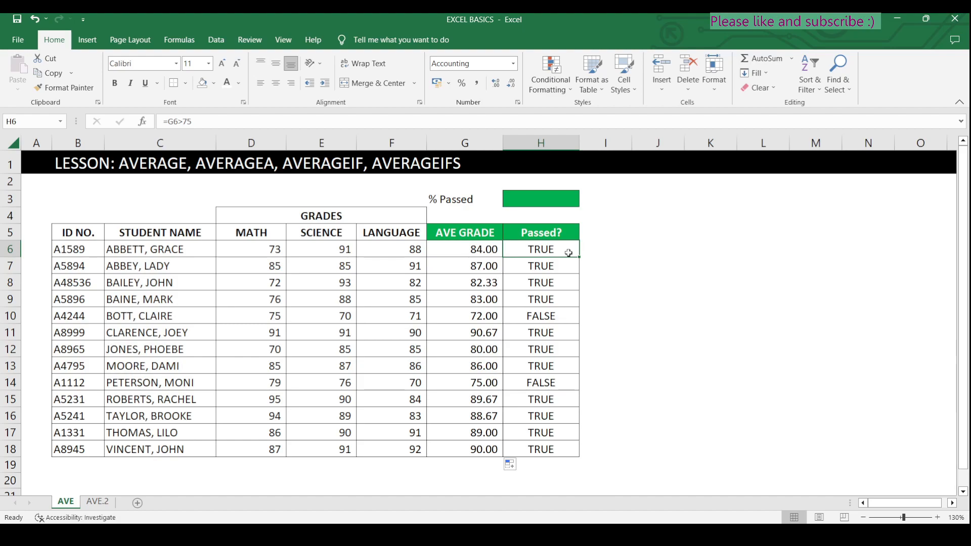
pyautogui.click(602, 252)
pyautogui.click(550, 250)
# Calculate the percentage of students who passed in H3 with =AVERAGEA(H6:H18).
pyautogui.click(562, 199)
pyautogui.write('=av')
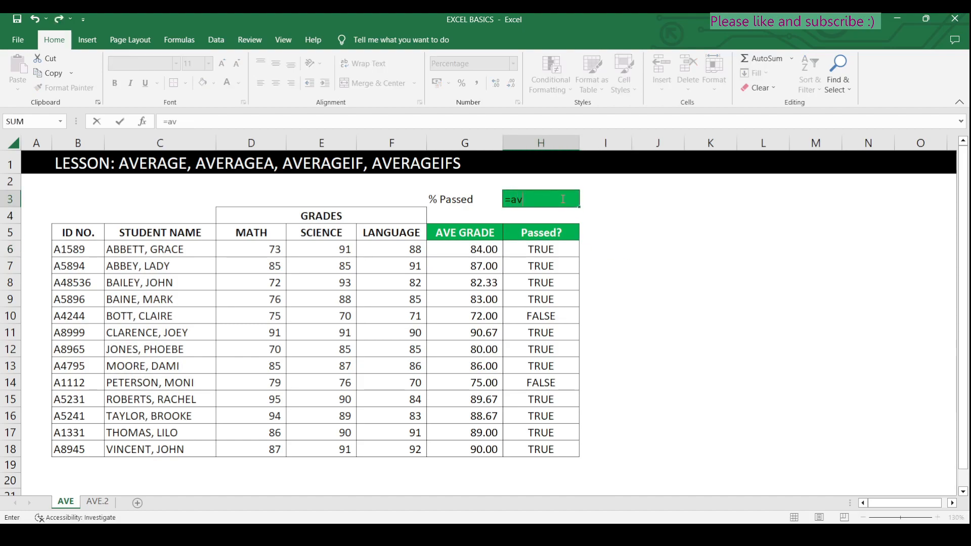
pyautogui.write('eragea(')
pyautogui.moveTo(550, 256); pyautogui.dragTo(552, 450)
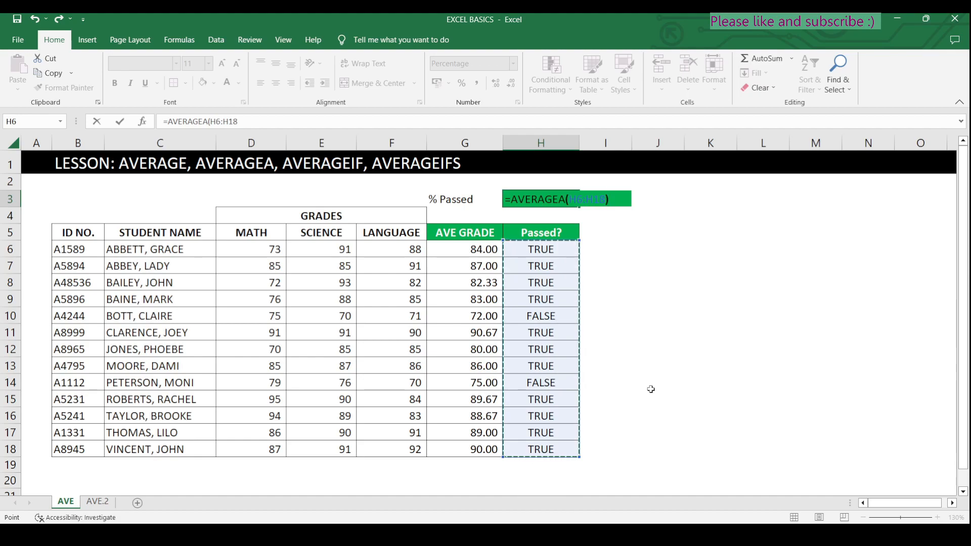
pyautogui.press('Return')
pyautogui.click(562, 198)
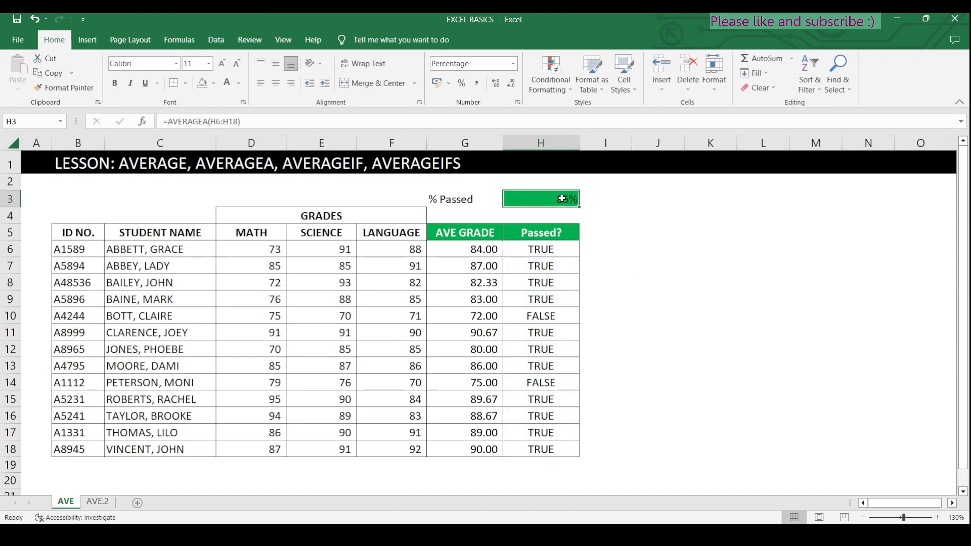
pyautogui.click(712, 248)
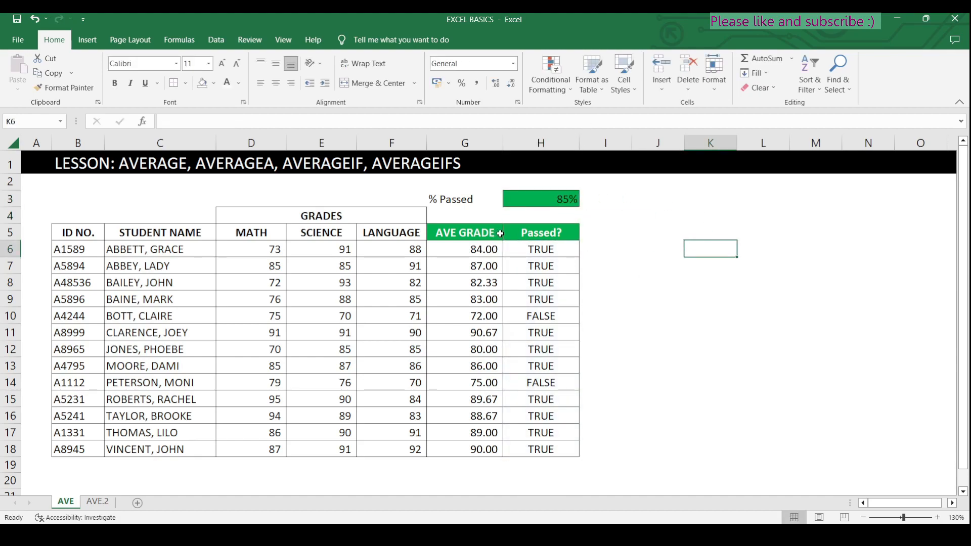
pyautogui.click(600, 204)
pyautogui.click(568, 203)
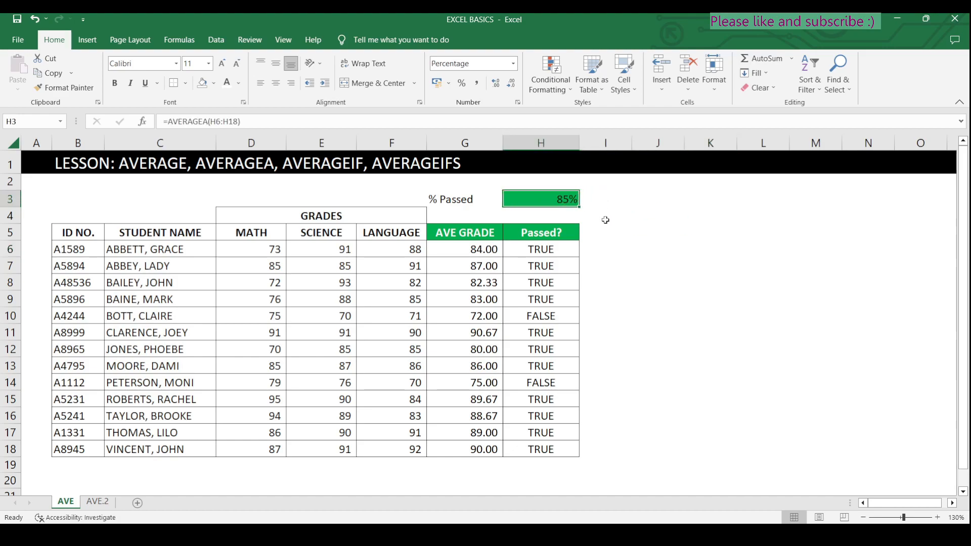
pyautogui.click(626, 311)
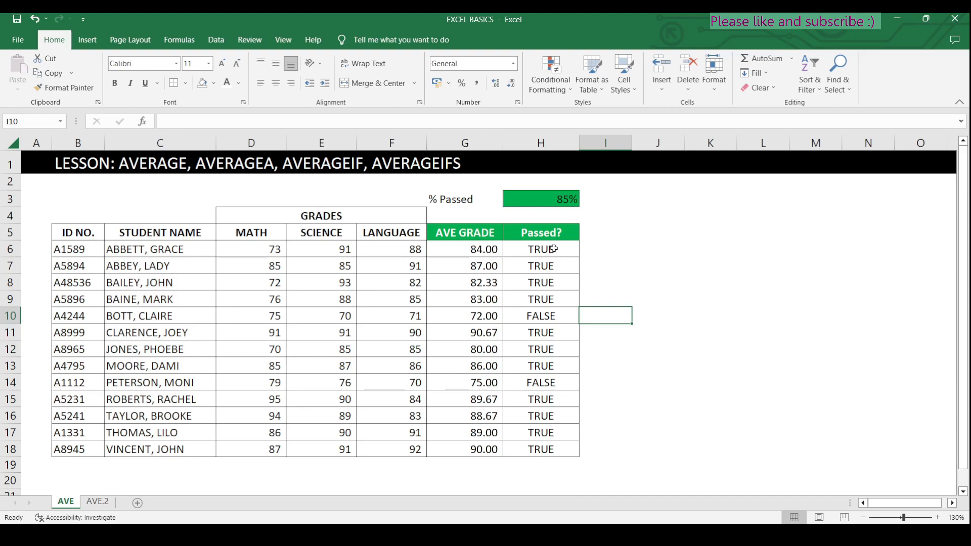
# Cross-check the pass rate by calculating =11/13 in J6 as a percentage, and clear the cell again.
pyautogui.click(657, 255)
pyautogui.write('=11')
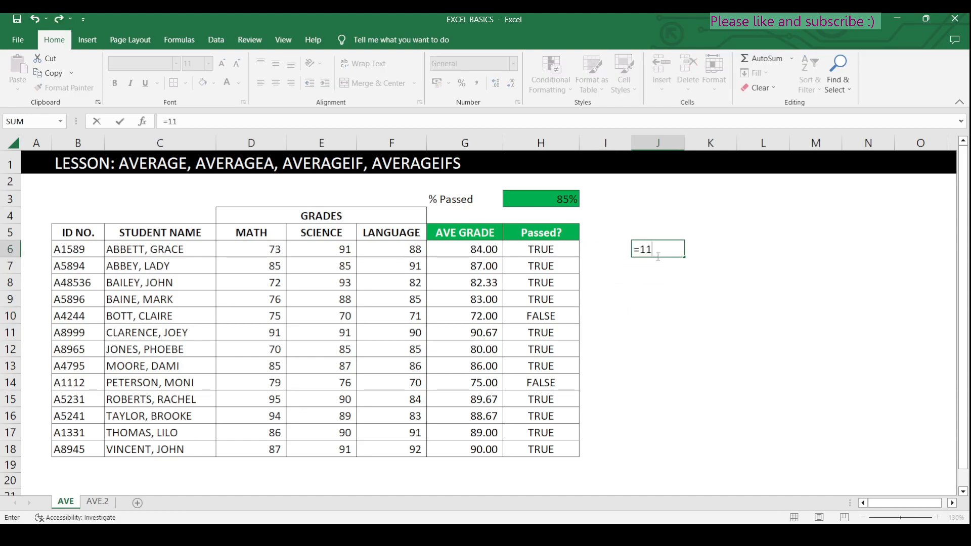
pyautogui.write('/13')
pyautogui.press('Return')
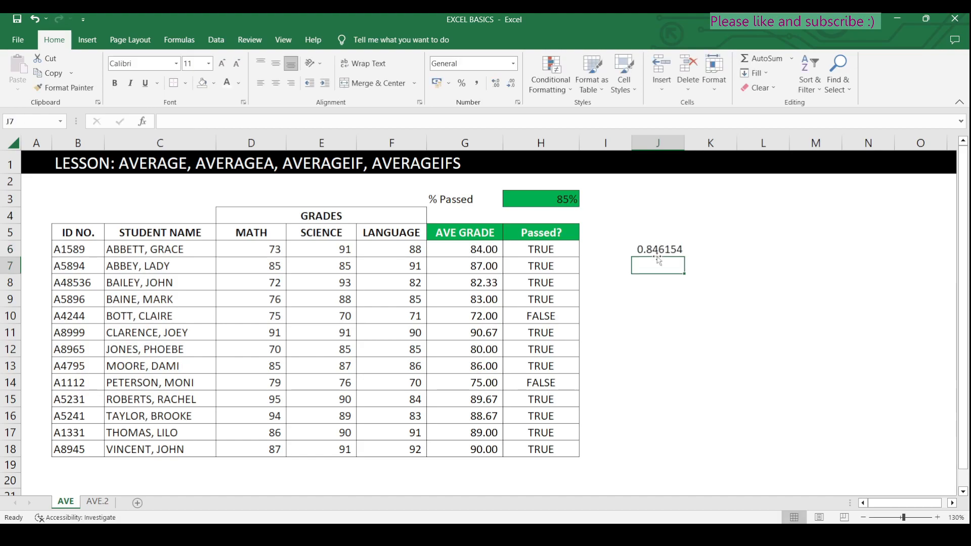
pyautogui.click(658, 256)
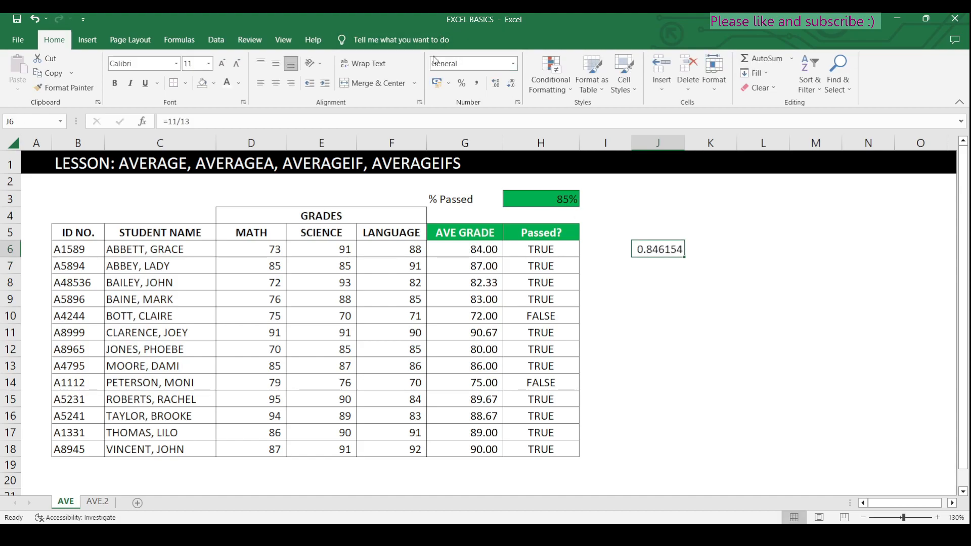
pyautogui.click(464, 85)
pyautogui.press('Delete')
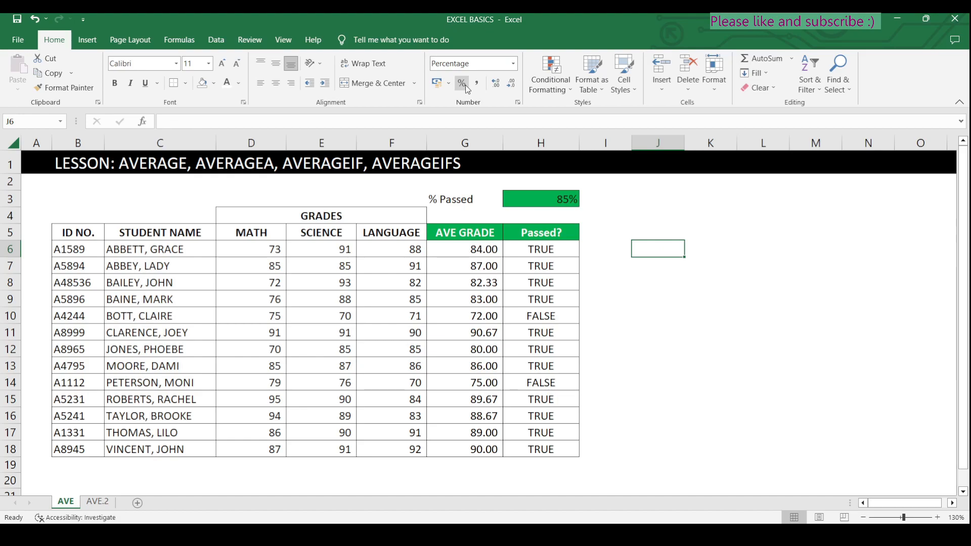
pyautogui.click(697, 301)
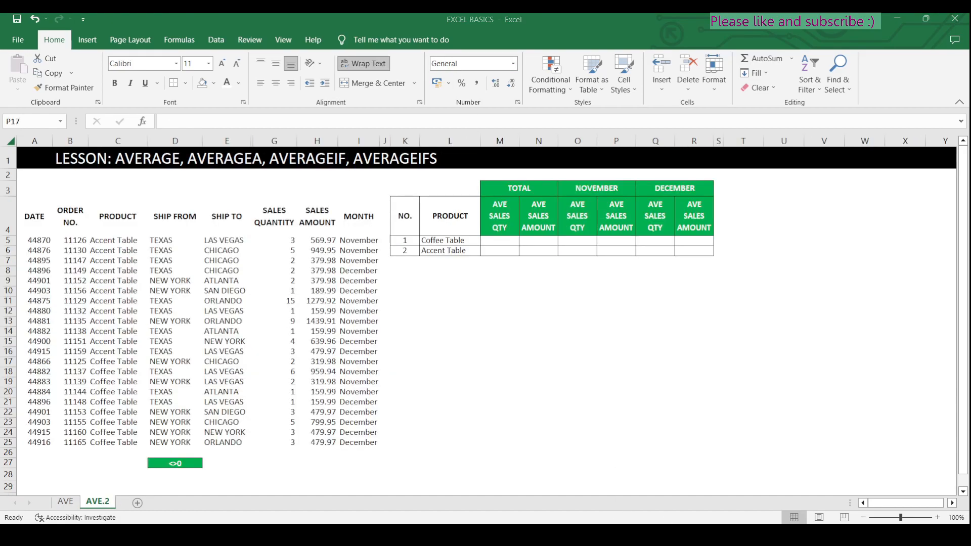
# On the AVE.2 sheet, calculate Coffee Table's total average sales quantity in M5 with =AVERAGEIF(C:C,L5,G:G).
pyautogui.click(493, 474)
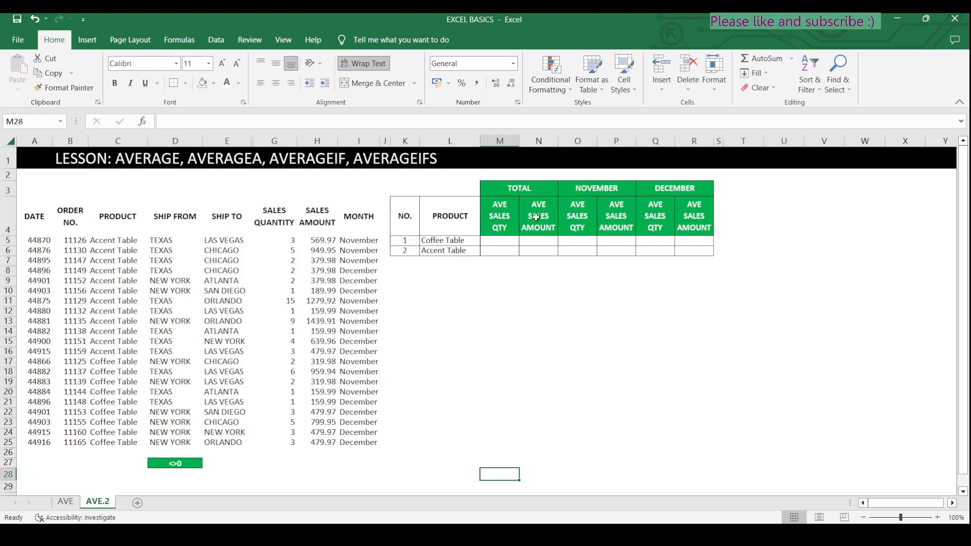
pyautogui.click(487, 240)
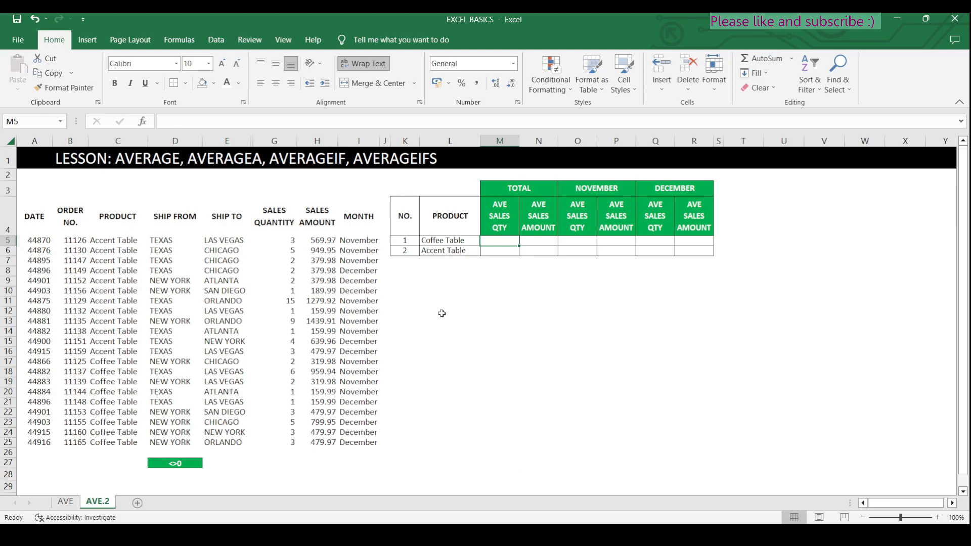
pyautogui.press('Down')
pyautogui.write('=ave')
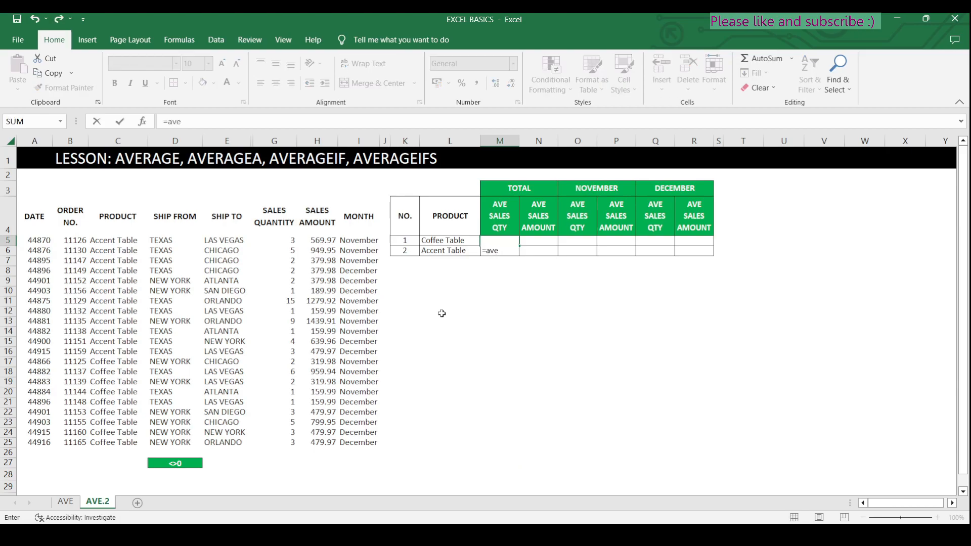
pyautogui.press('Down')
pyautogui.press('Down')
pyautogui.press('Down')
pyautogui.press('Tab')
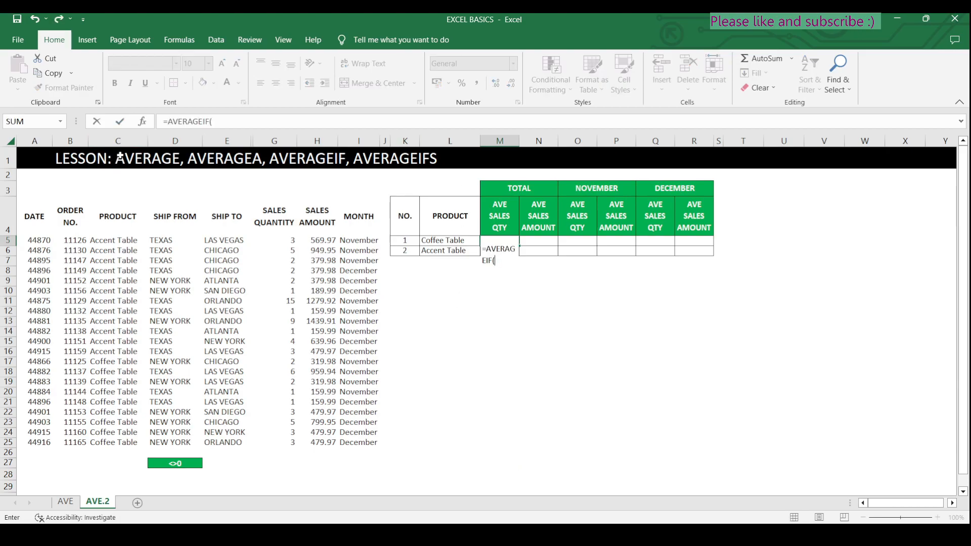
pyautogui.click(124, 137)
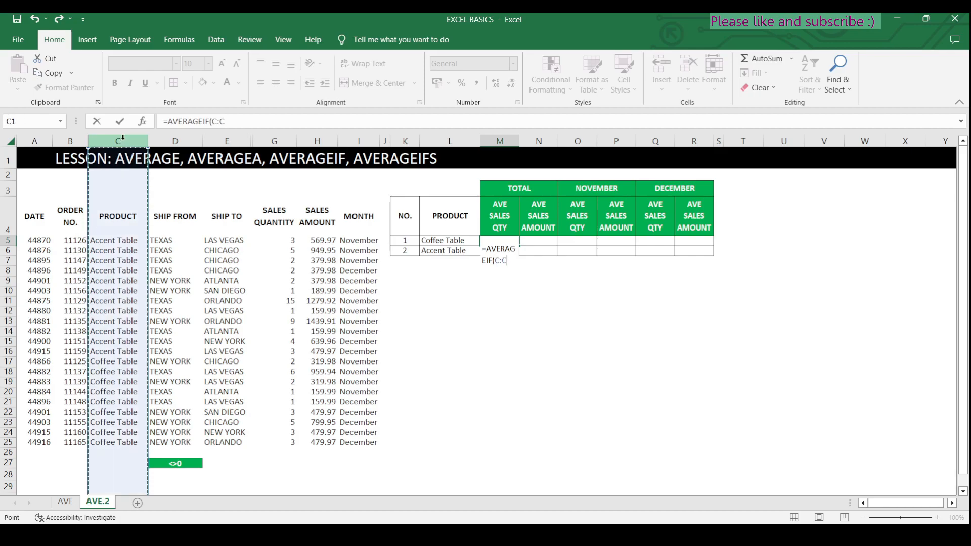
pyautogui.write(',')
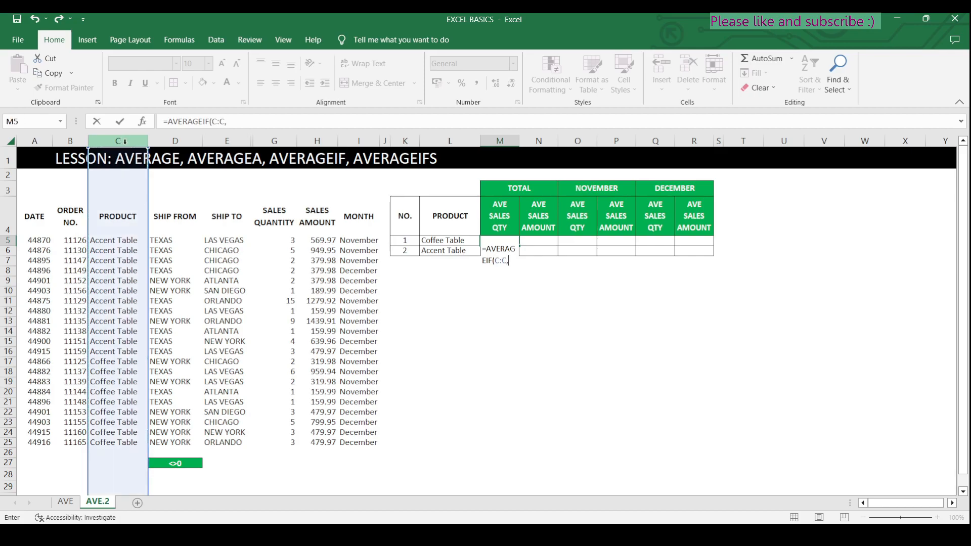
pyautogui.click(448, 241)
pyautogui.write(',')
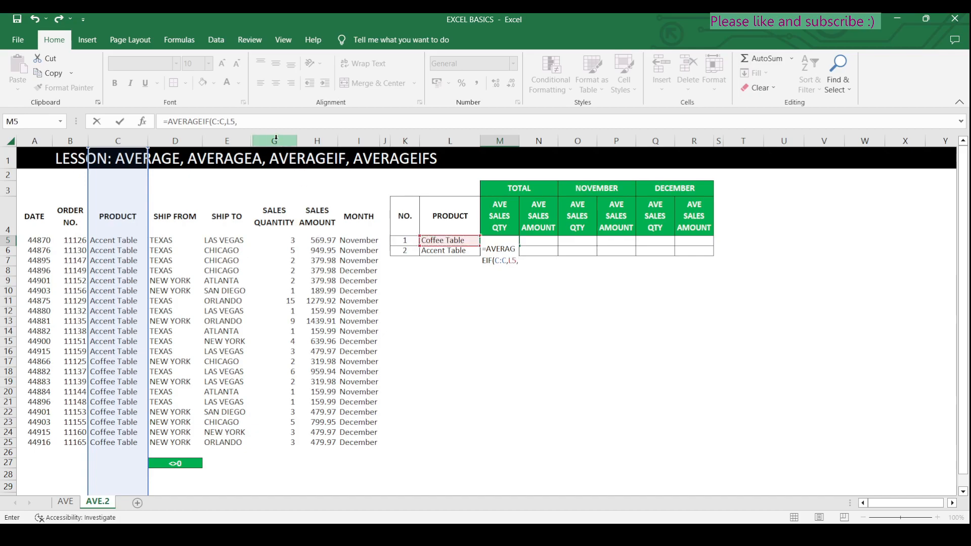
pyautogui.click(276, 137)
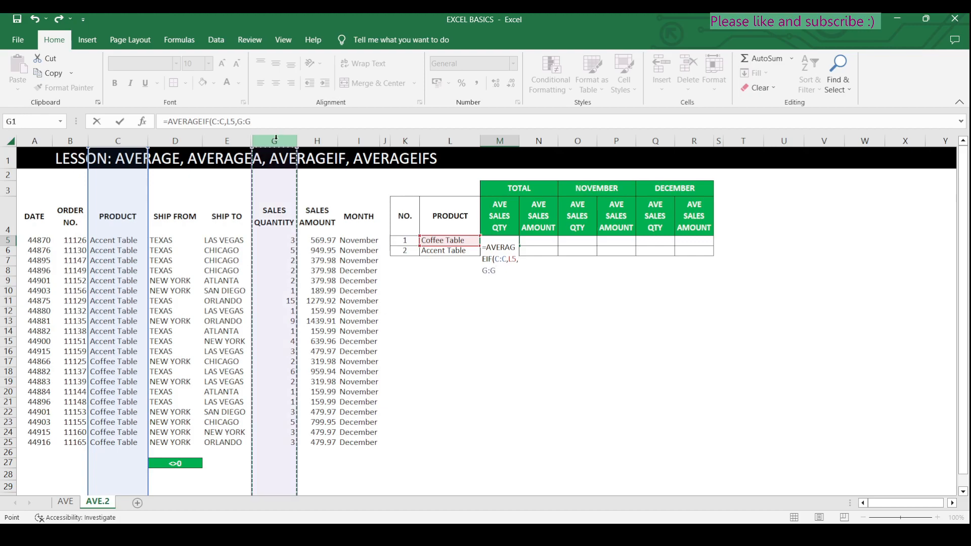
pyautogui.write(')')
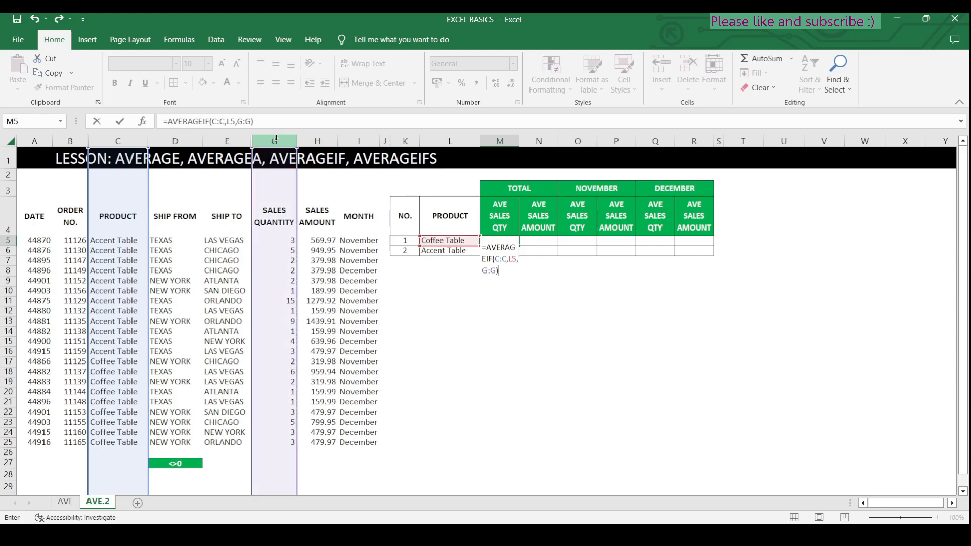
pyautogui.press('Return')
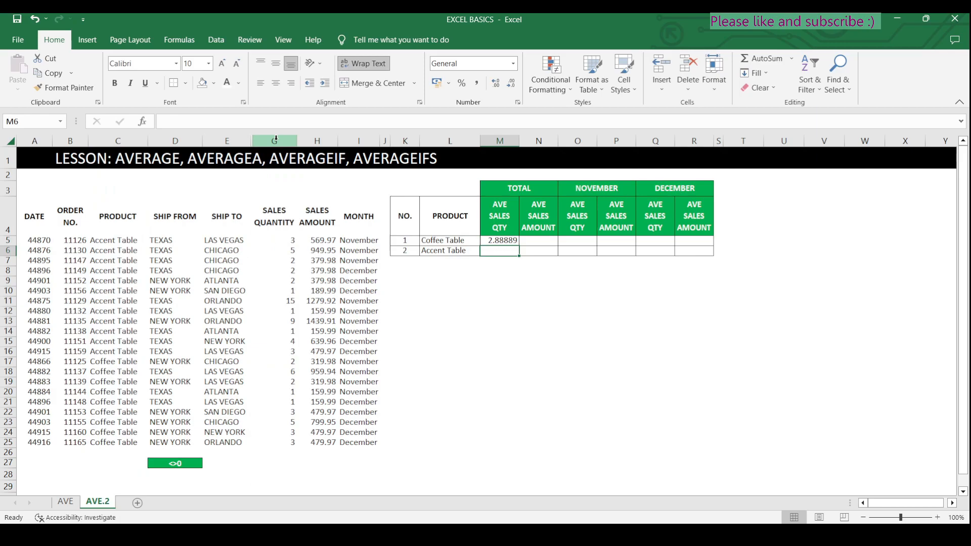
# Calculate Coffee Table's total average sales amount in N5 with =AVERAGEIF(C:C,L5,H:H).
pyautogui.click(542, 250)
pyautogui.write('=')
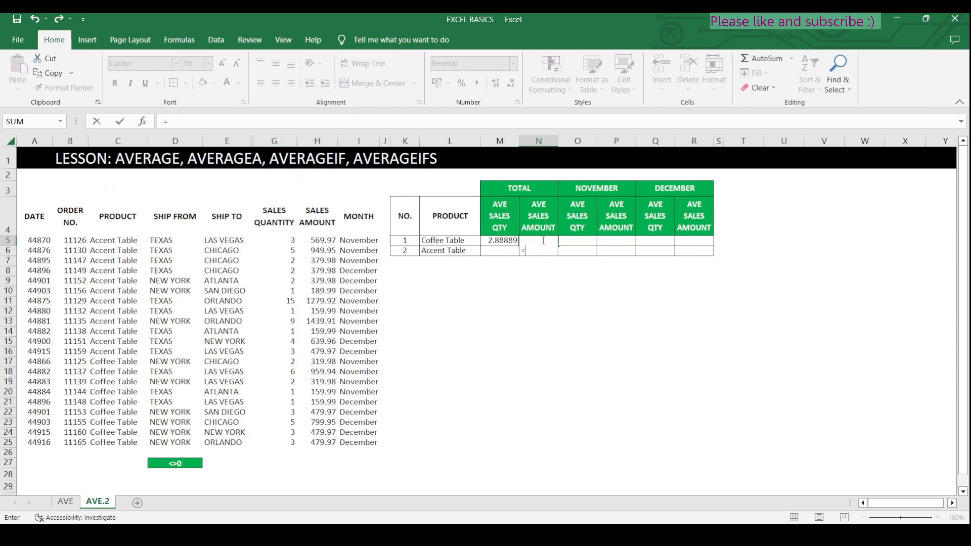
pyautogui.write('ave')
pyautogui.press('Down')
pyautogui.press('Down')
pyautogui.press('Down')
pyautogui.press('Tab')
pyautogui.click(126, 136)
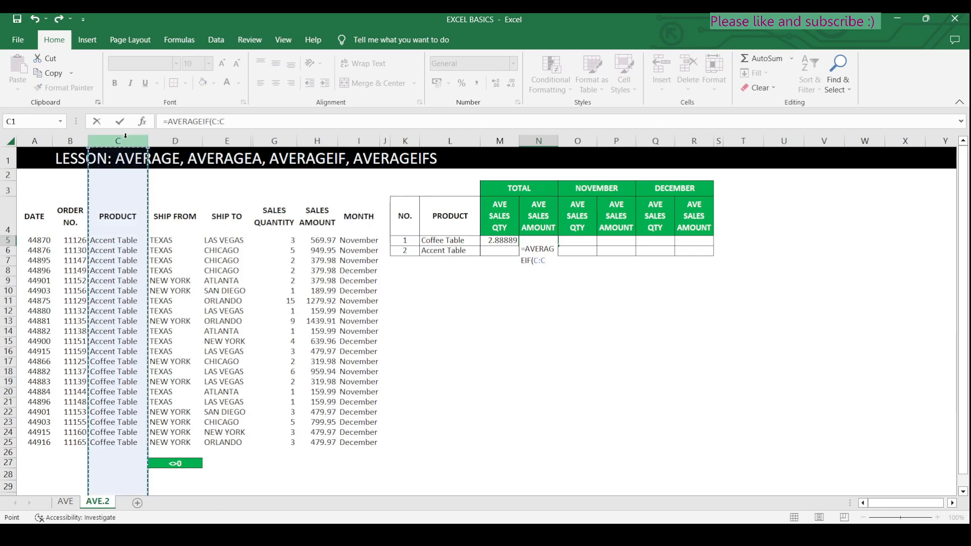
pyautogui.write(',L5,')
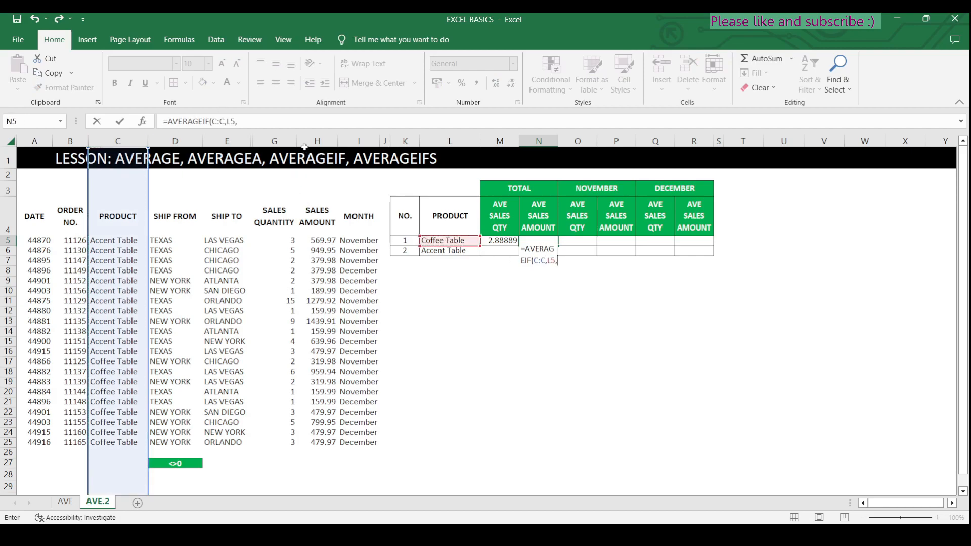
pyautogui.click(312, 140)
pyautogui.press('Return')
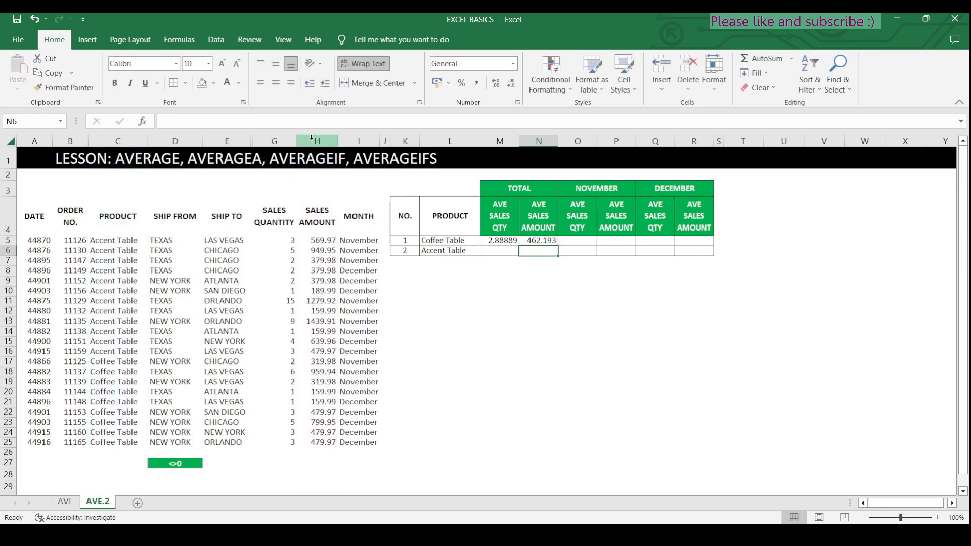
# Fill the average formulas from M5:N5 down to row 6 for Accent Table and check the copied quantity formula.
pyautogui.moveTo(512, 240); pyautogui.dragTo(557, 254)
pyautogui.click(501, 249)
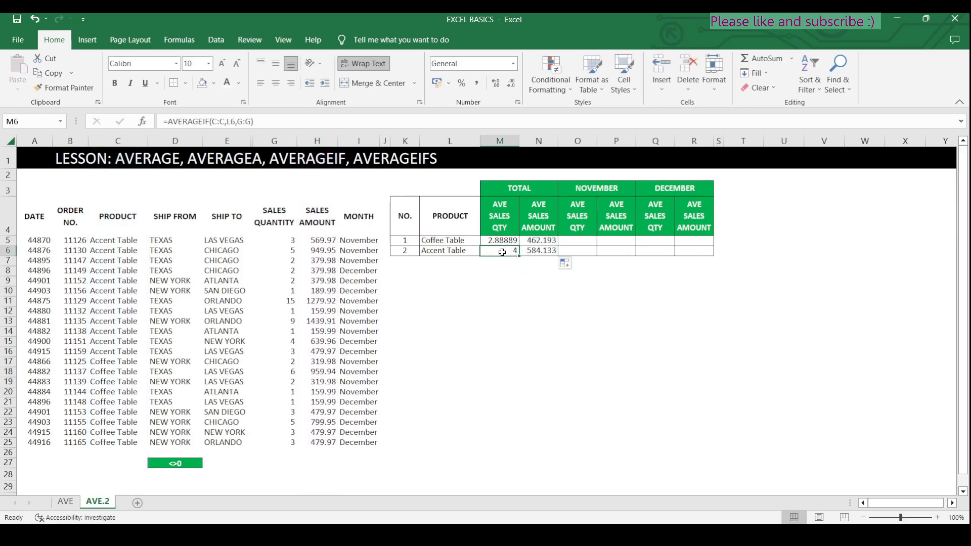
pyautogui.click(502, 242)
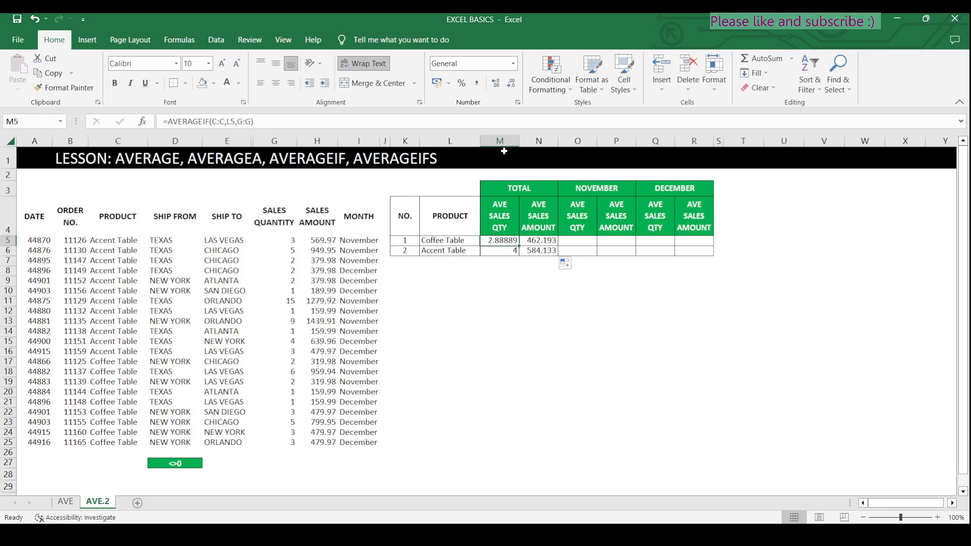
# Round Coffee Table's average quantity in M5 to a whole number with =ROUND(AVERAGEIF(C:C,L5,G:G),0).
pyautogui.click(501, 270)
pyautogui.click(501, 239)
pyautogui.click(168, 122)
pyautogui.write('round')
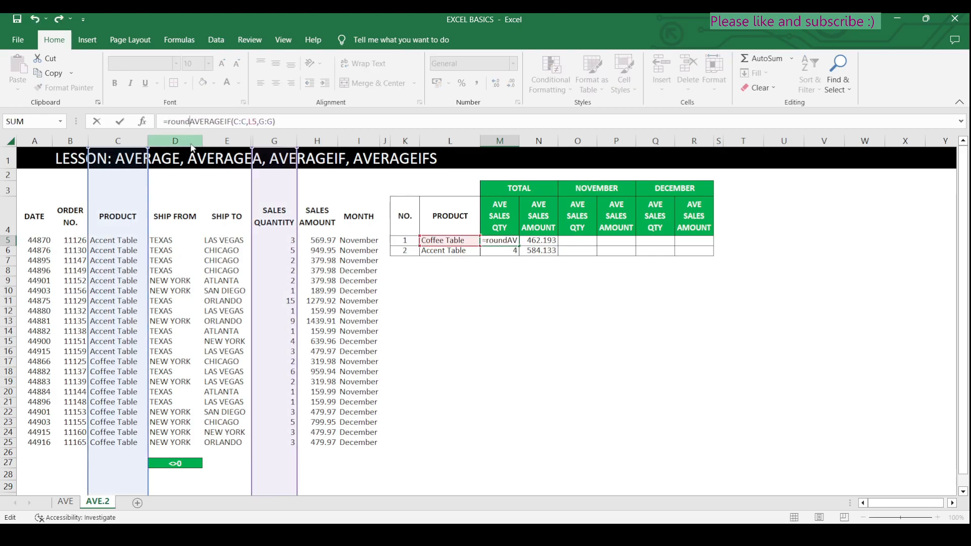
pyautogui.write('(')
pyautogui.click(309, 122)
pyautogui.write(',0)')
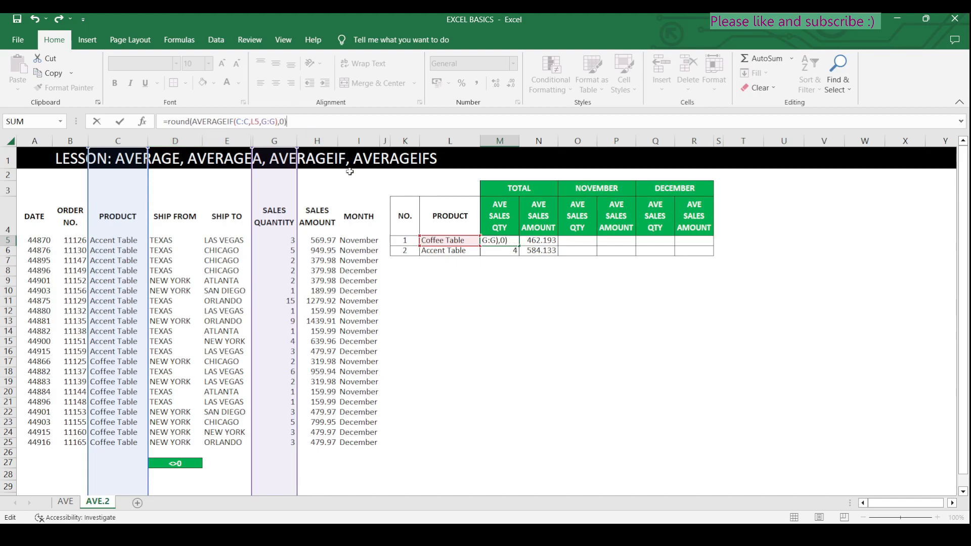
pyautogui.press('Return')
# Apply the comma number style to the total average sales amounts in N5:N6.
pyautogui.moveTo(505, 241); pyautogui.dragTo(539, 250)
pyautogui.click(539, 244)
pyautogui.click(477, 82)
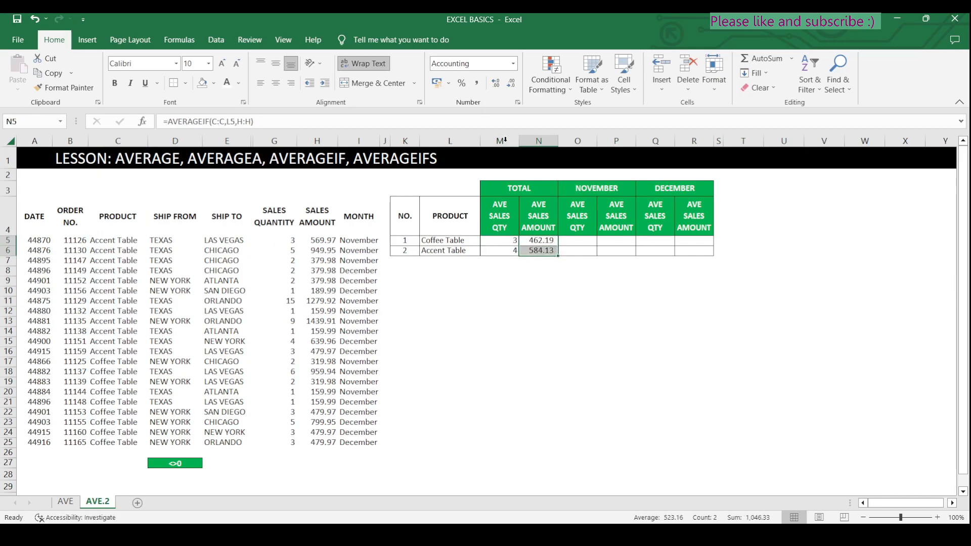
pyautogui.click(538, 311)
pyautogui.click(491, 289)
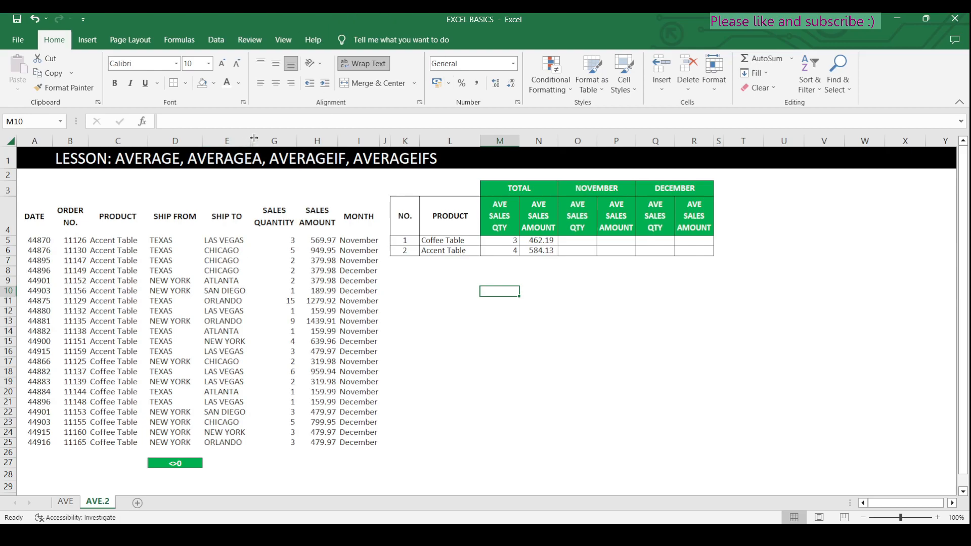
# Unhide column F between the Ship To and Sales Quantity columns.
pyautogui.moveTo(252, 140); pyautogui.dragTo(283, 140)
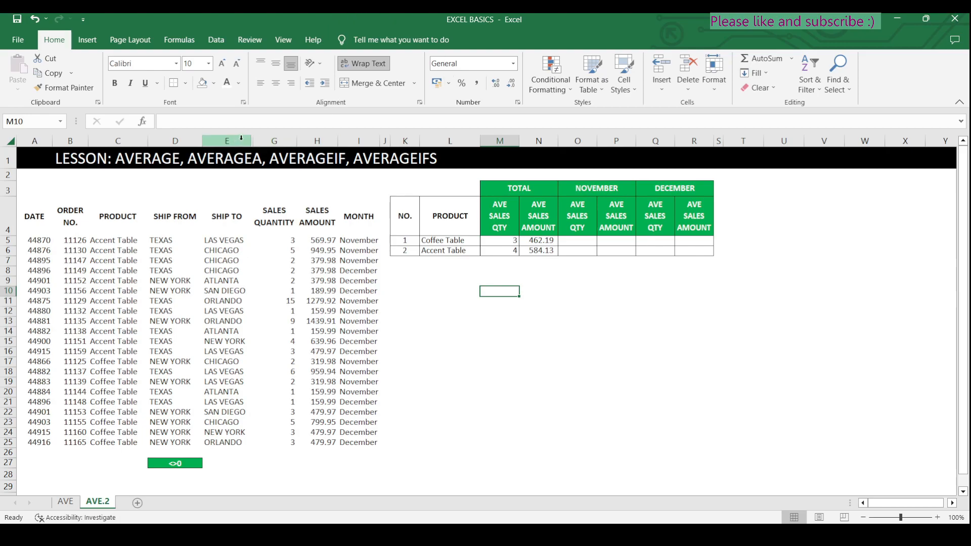
pyautogui.click(315, 342)
pyautogui.click(268, 319)
# Average the non-zero sales quantities of column F in F27 with =AVERAGEIF(F5:F25,D27), using the criterion cell.
pyautogui.click(287, 462)
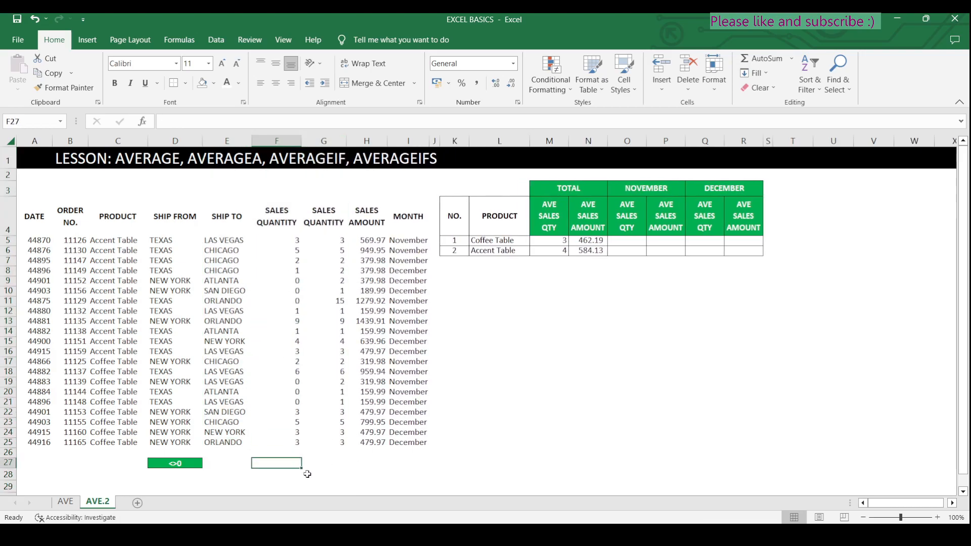
pyautogui.write('=')
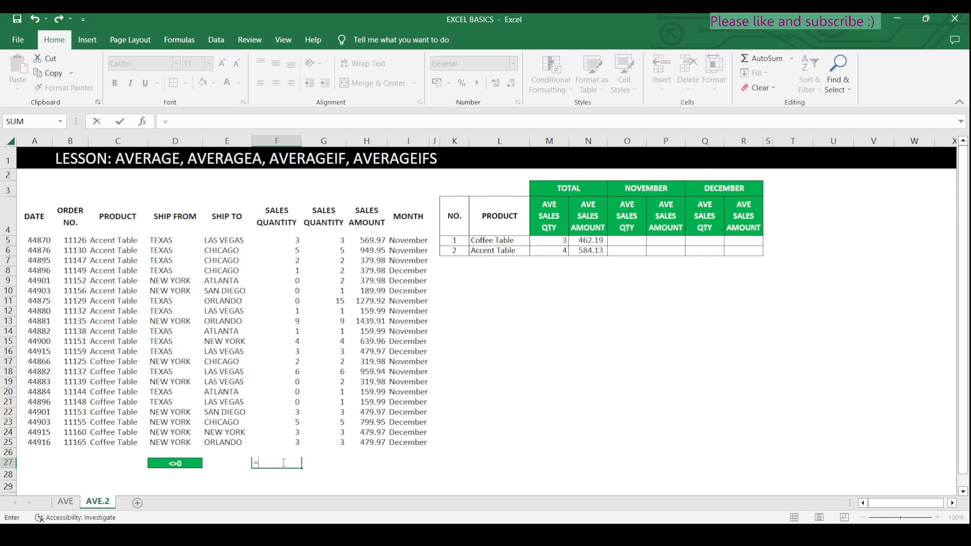
pyautogui.write('averageif')
pyautogui.press('Tab')
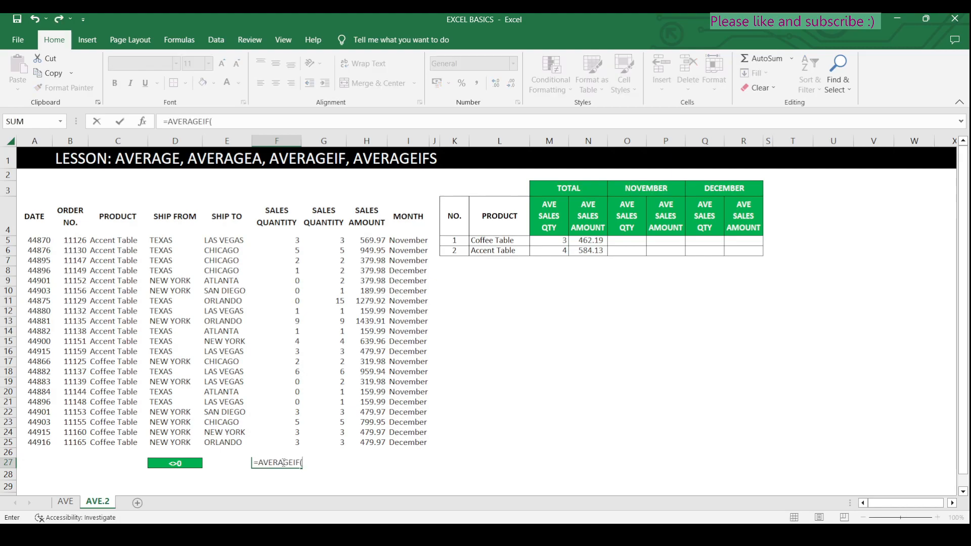
pyautogui.moveTo(287, 241); pyautogui.dragTo(277, 438)
pyautogui.write(',')
pyautogui.click(178, 464)
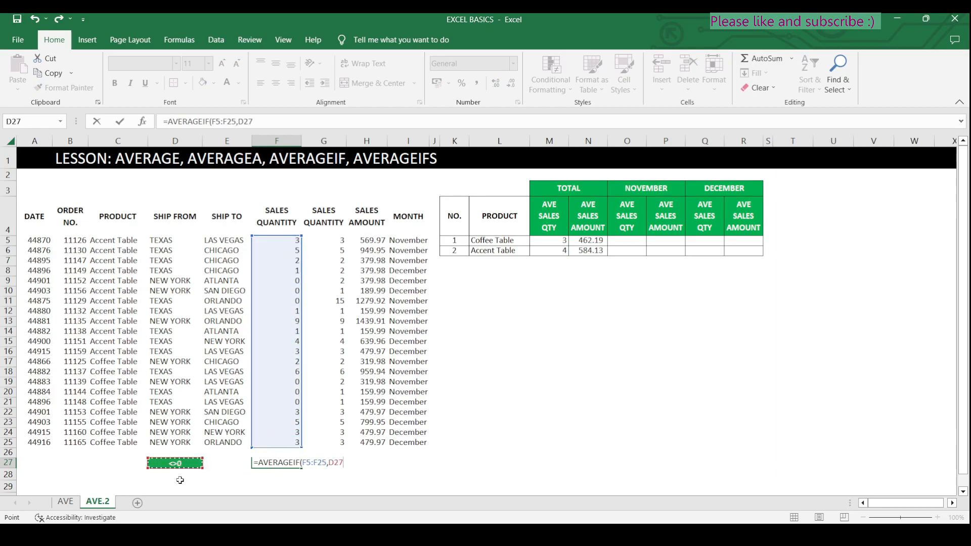
pyautogui.write(')')
pyautogui.press('Return')
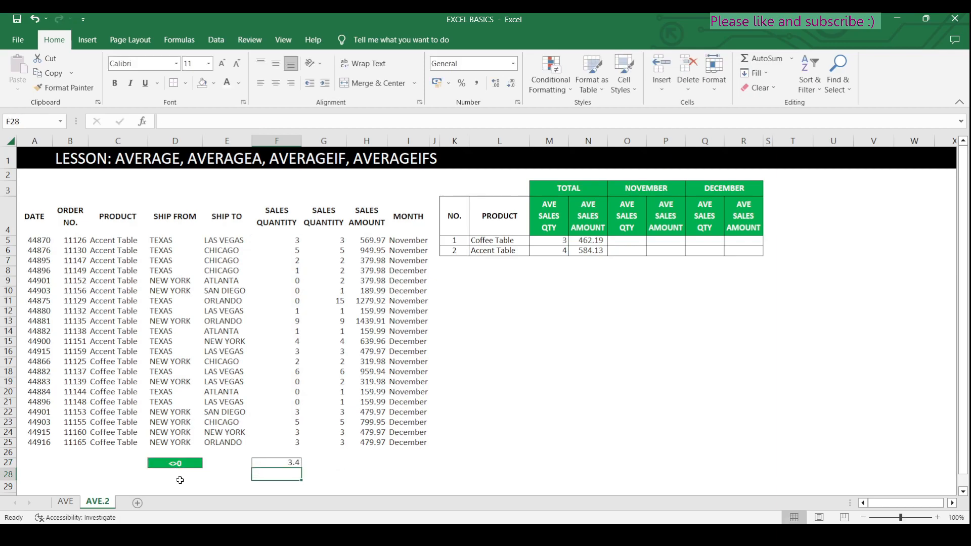
# Calculate the same non-zero average in F28 with the criterion written directly: =AVERAGEIF(F5:F25,"<>0").
pyautogui.write('=av')
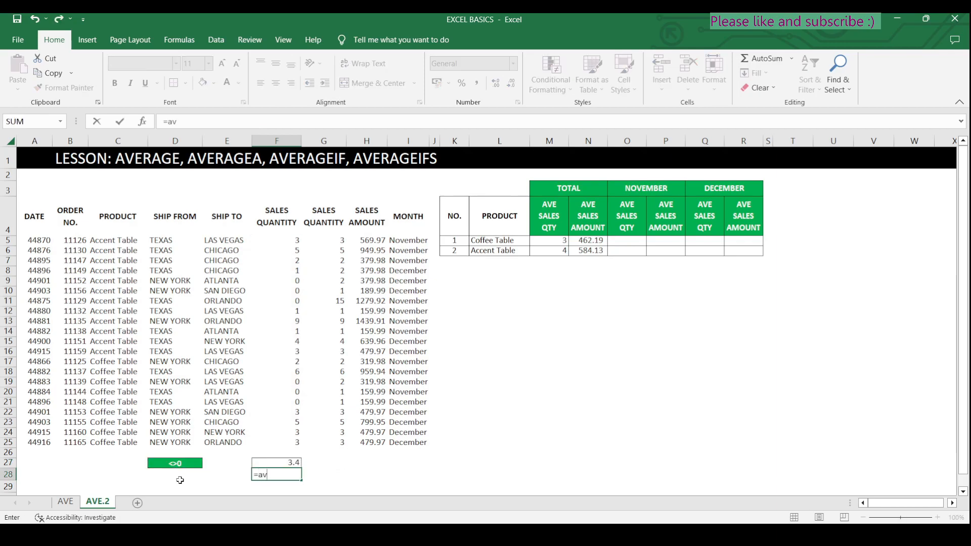
pyautogui.write('erageif(')
pyautogui.moveTo(294, 242); pyautogui.dragTo(281, 443)
pyautogui.write(',')
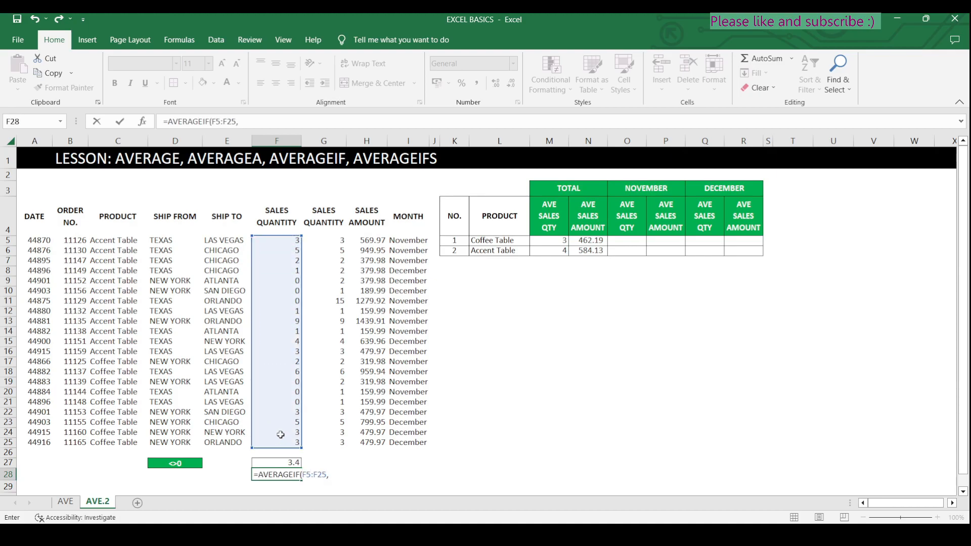
pyautogui.write('"<>0")')
pyautogui.press('Return')
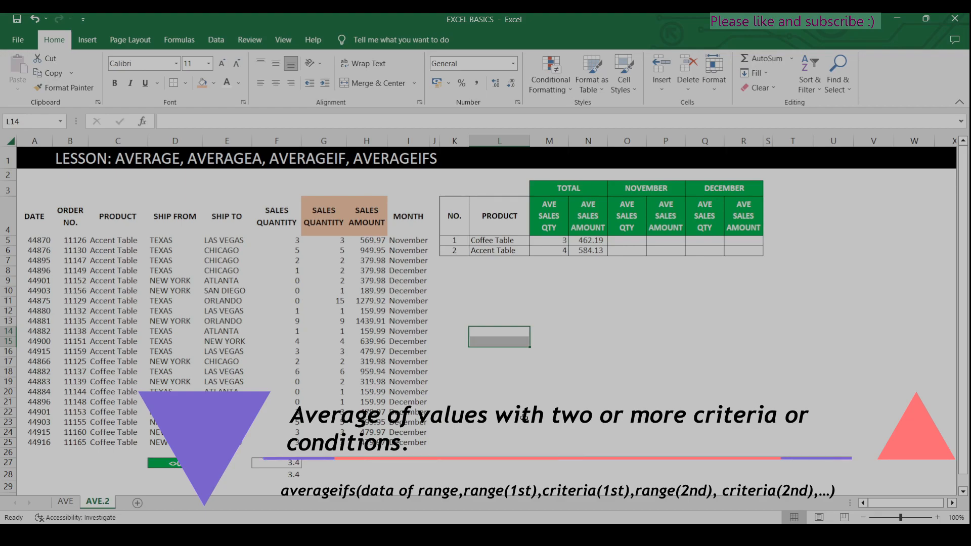
# Calculate Coffee Table's November average sales quantity in O5 with =AVERAGEIFS(G:G,C:C,L5,I:I,O3).
pyautogui.click(624, 293)
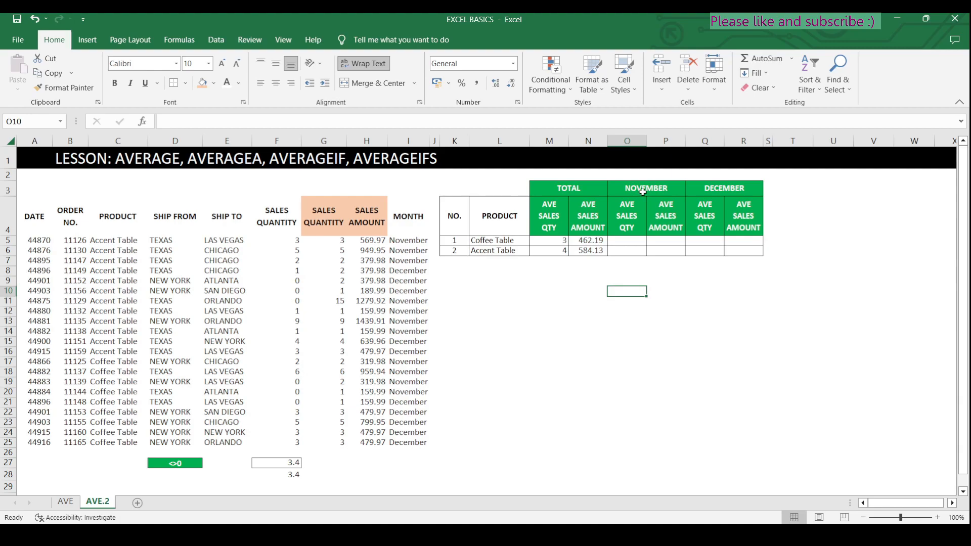
pyautogui.click(621, 243)
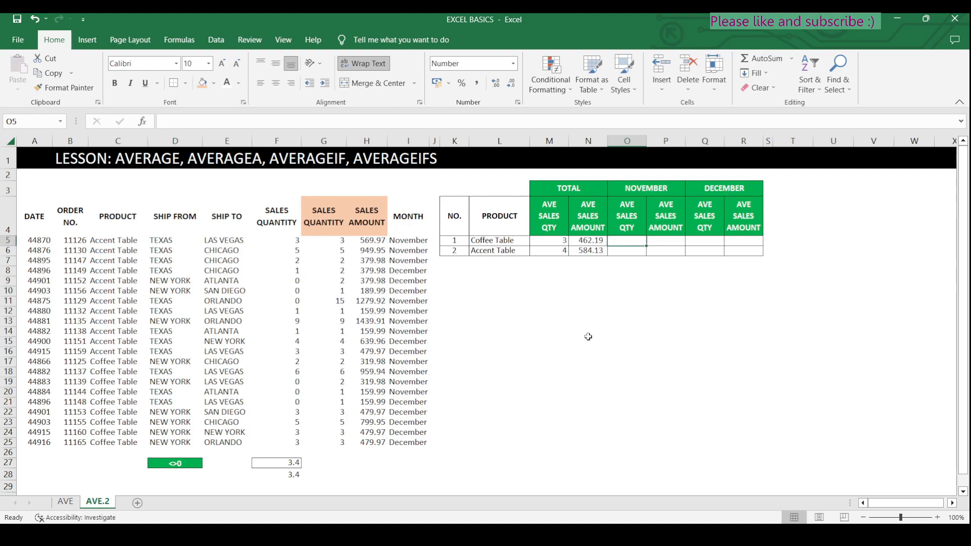
pyautogui.press('Down')
pyautogui.write('=av')
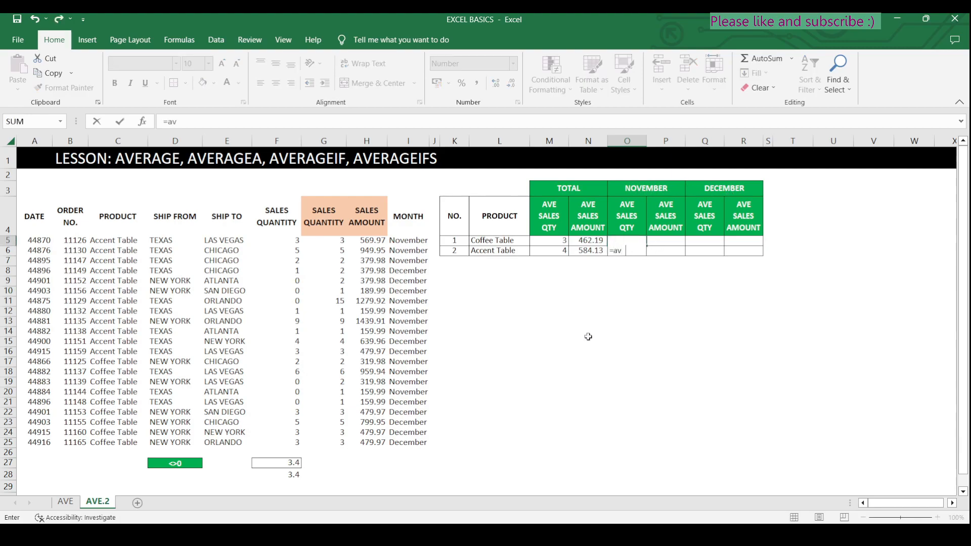
pyautogui.write('e')
pyautogui.press('Tab')
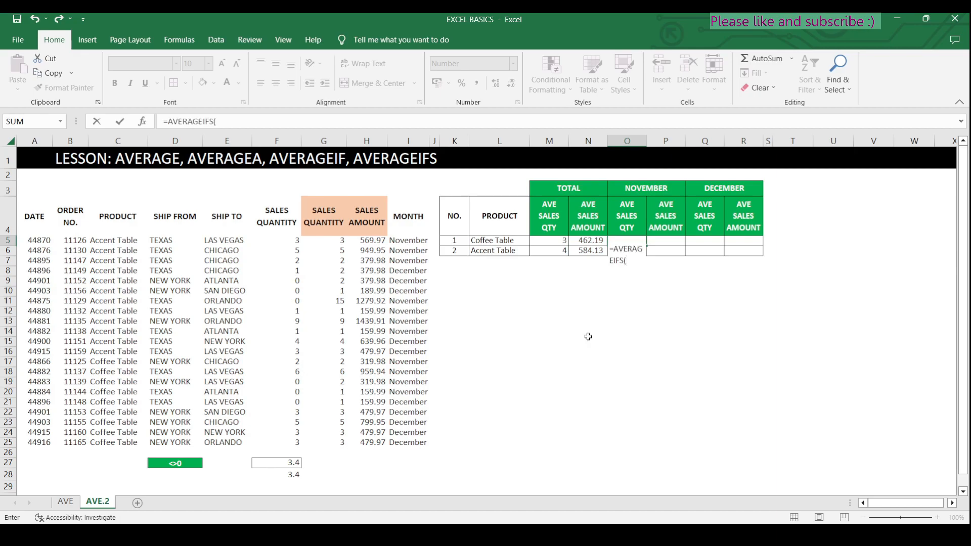
pyautogui.click(334, 135)
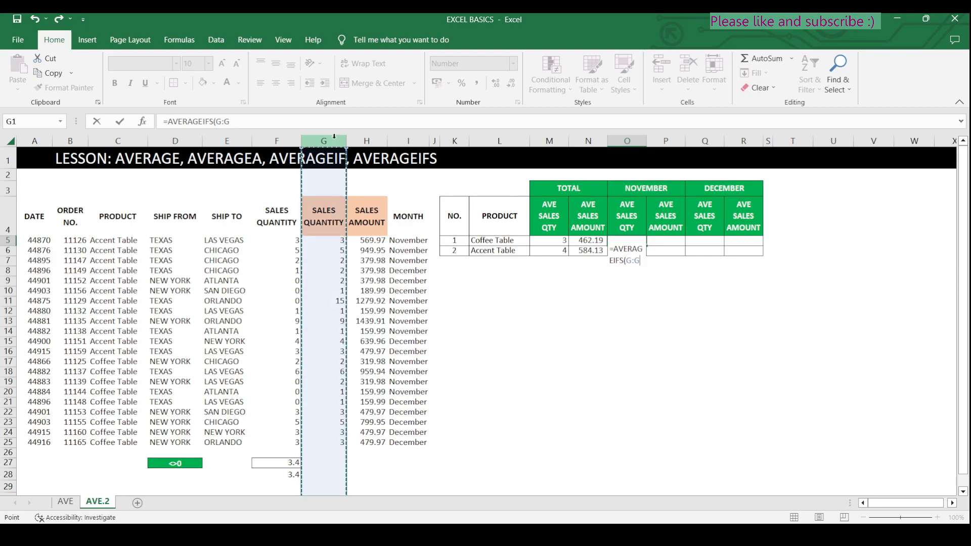
pyautogui.write(',')
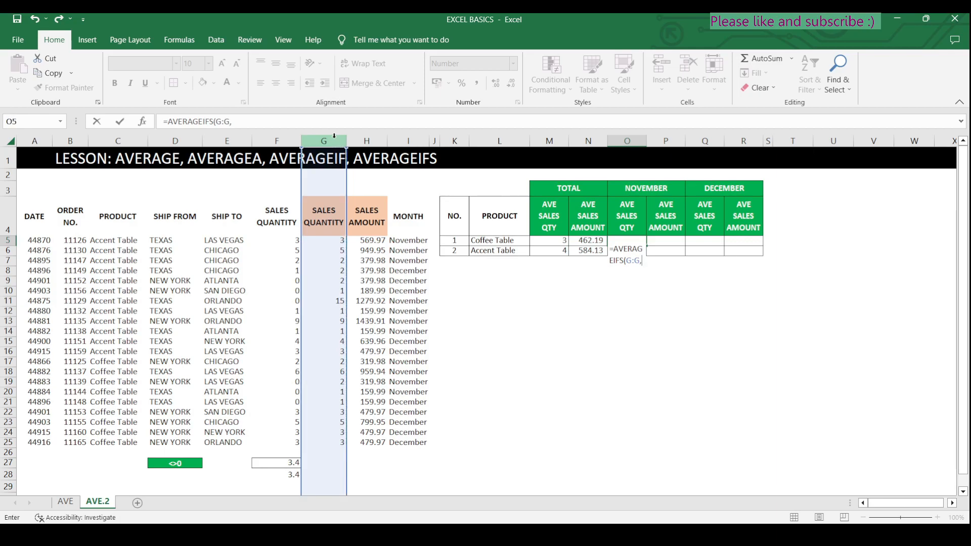
pyautogui.click(123, 142)
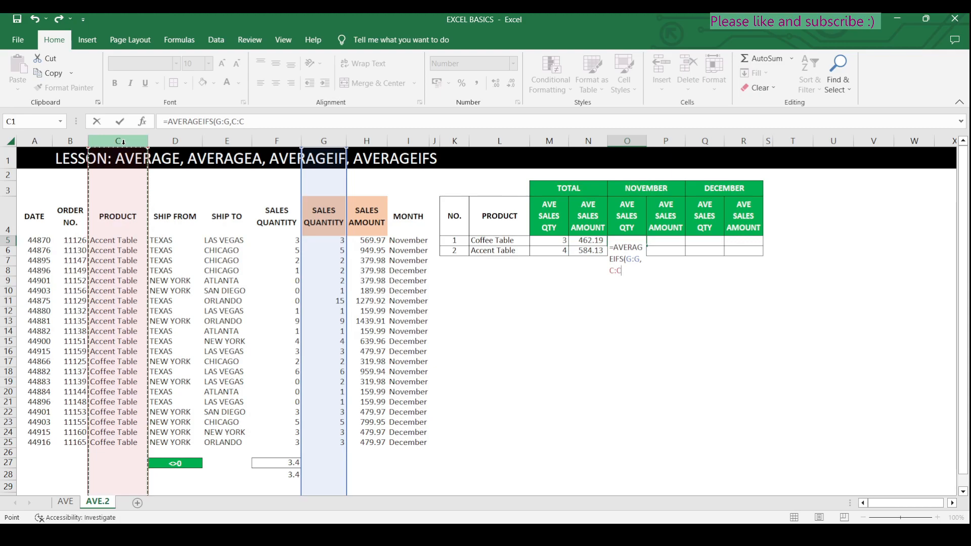
pyautogui.write(',')
pyautogui.click(497, 241)
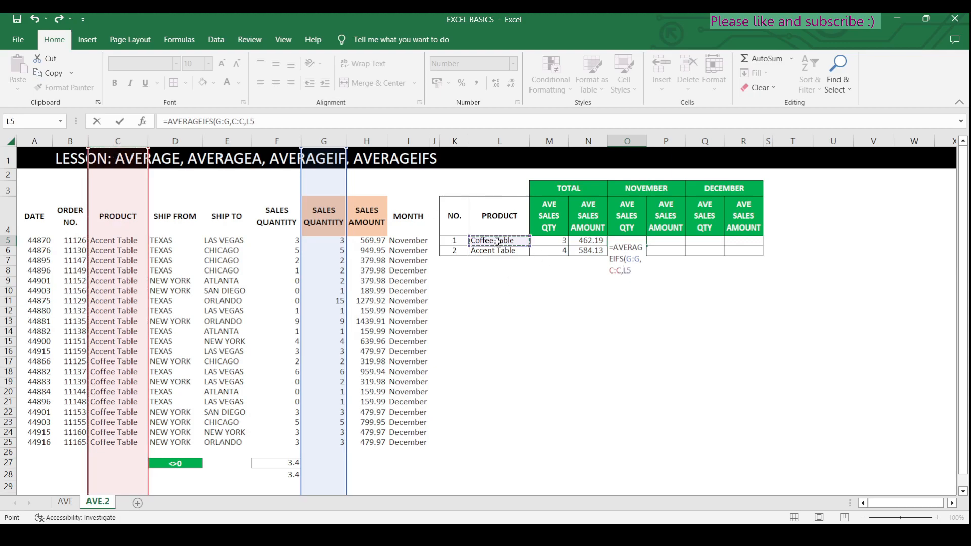
pyautogui.write(',')
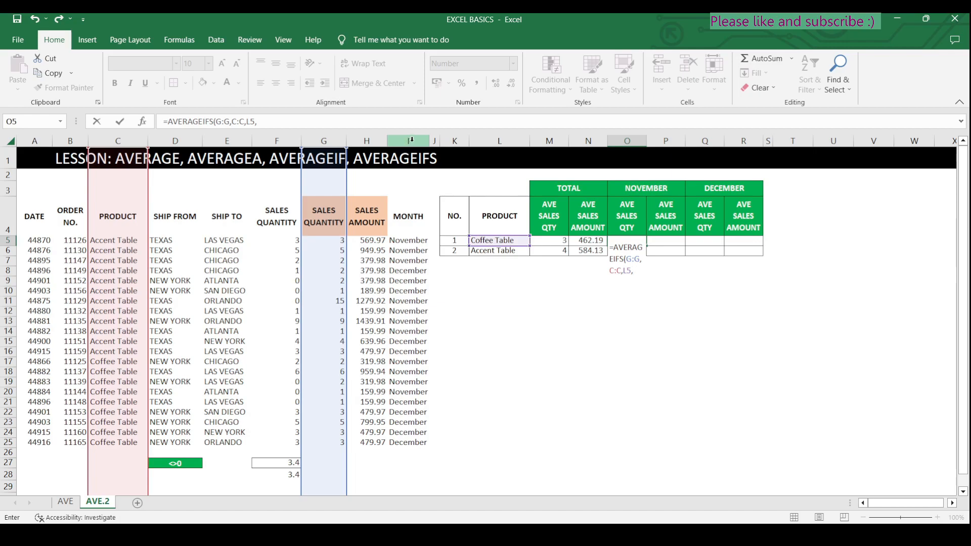
pyautogui.click(410, 141)
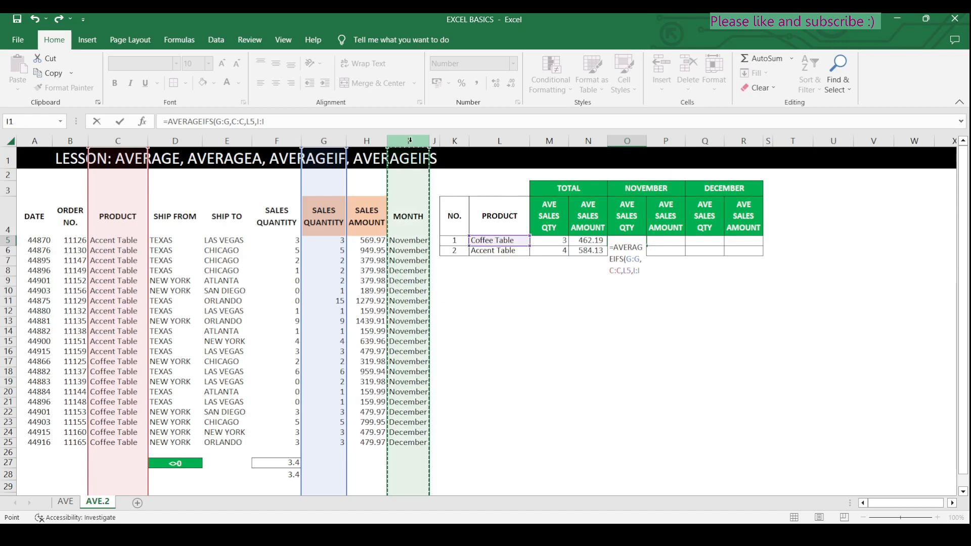
pyautogui.write(',')
pyautogui.click(644, 190)
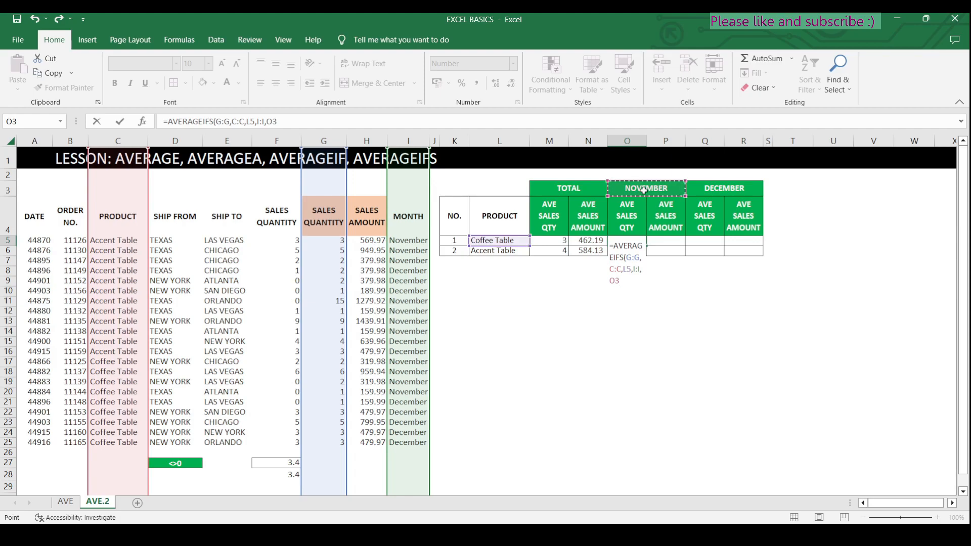
pyautogui.press('Return')
pyautogui.press('Up')
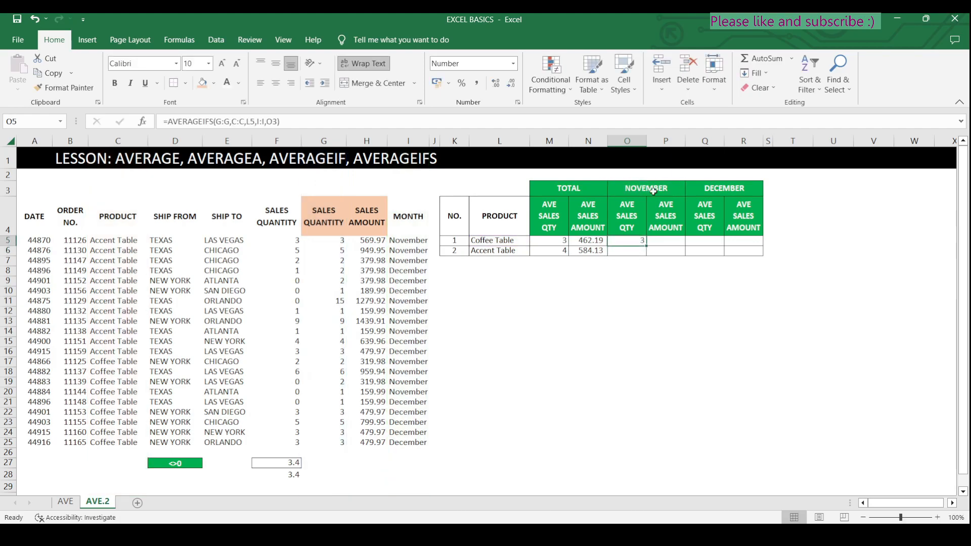
# Calculate Coffee Table's November average sales amount in P5 with =AVERAGEIFS(H:H,C:C,L5,I:I,O3).
pyautogui.click(668, 244)
pyautogui.click(669, 247)
pyautogui.write('=ave')
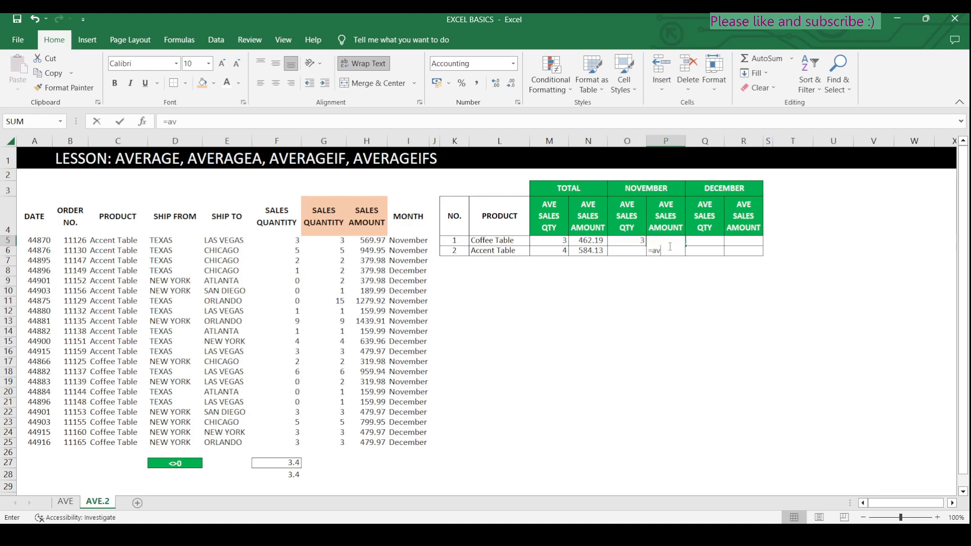
pyautogui.press('Down')
pyautogui.press('Down')
pyautogui.press('Down')
pyautogui.press('Down')
pyautogui.press('Tab')
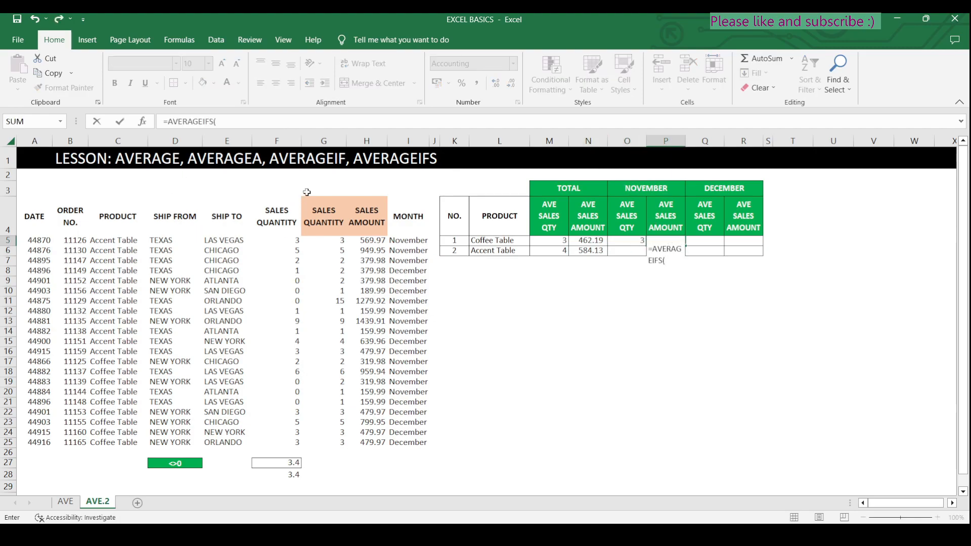
pyautogui.click(368, 141)
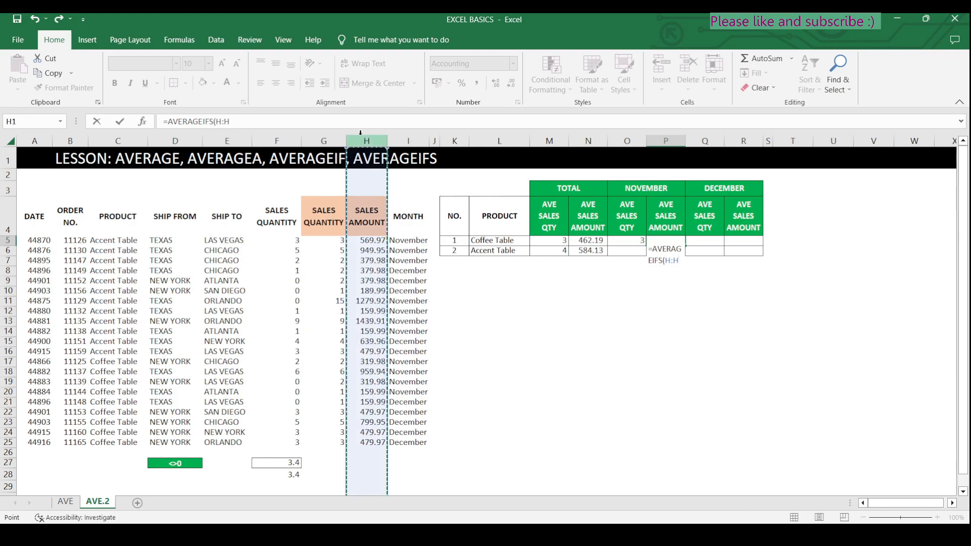
pyautogui.write(',')
pyautogui.click(119, 141)
pyautogui.write(',')
pyautogui.click(482, 241)
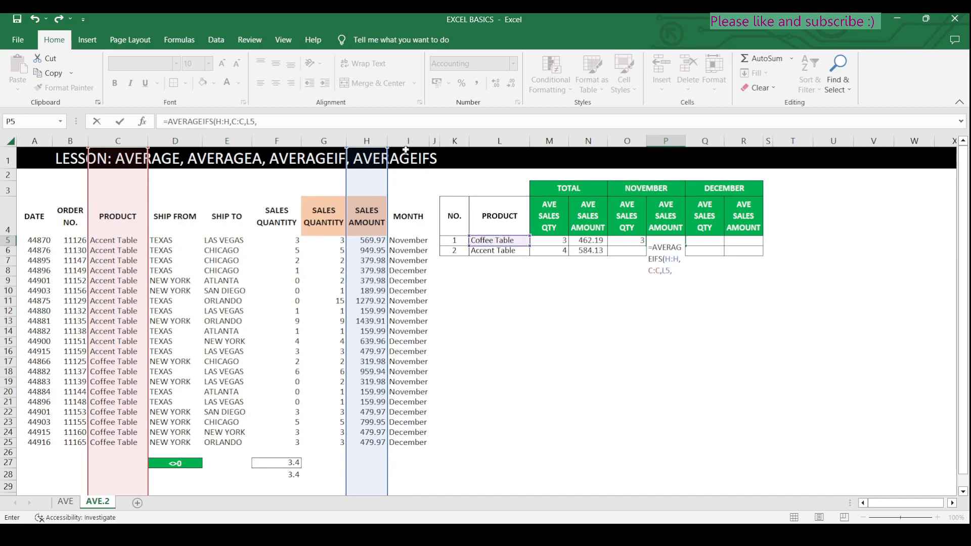
pyautogui.write(',')
pyautogui.click(425, 142)
pyautogui.write(',')
pyautogui.click(646, 188)
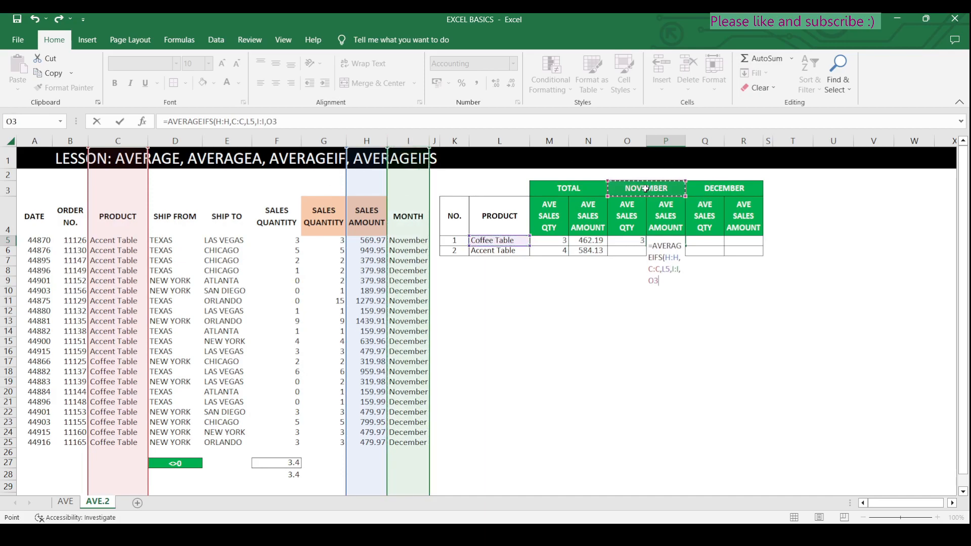
pyautogui.write(')')
pyautogui.press('Return')
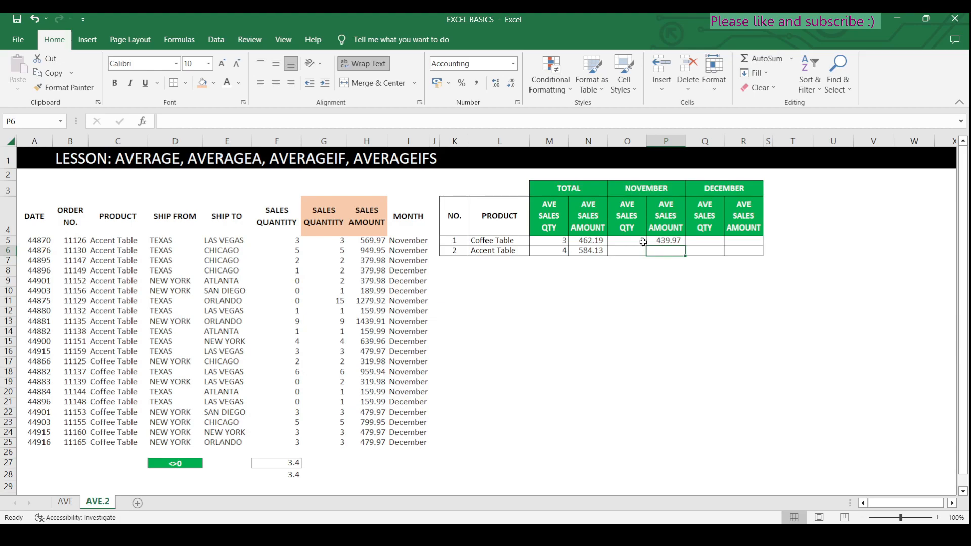
# Make the month criterion in P5's formula an absolute reference, $O$3.
pyautogui.moveTo(644, 240); pyautogui.dragTo(649, 241)
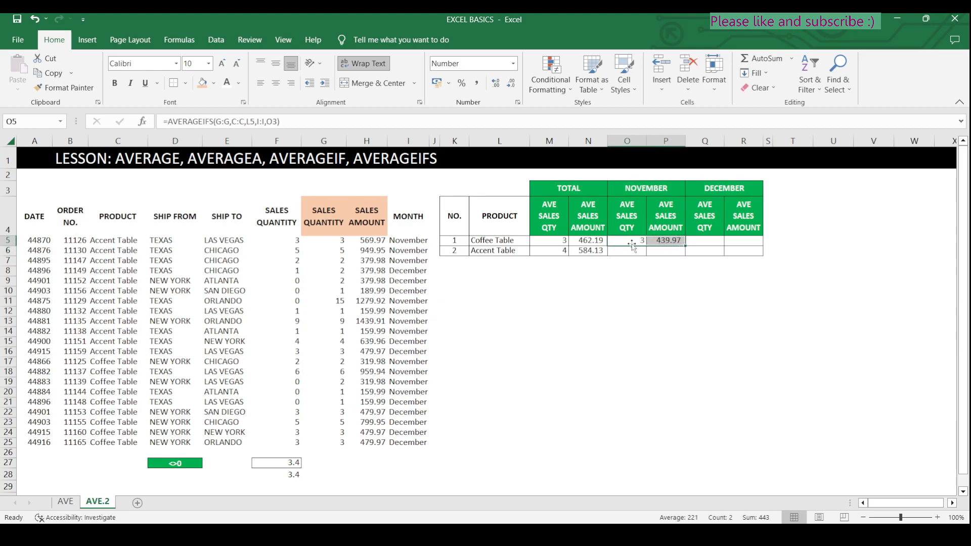
pyautogui.click(669, 324)
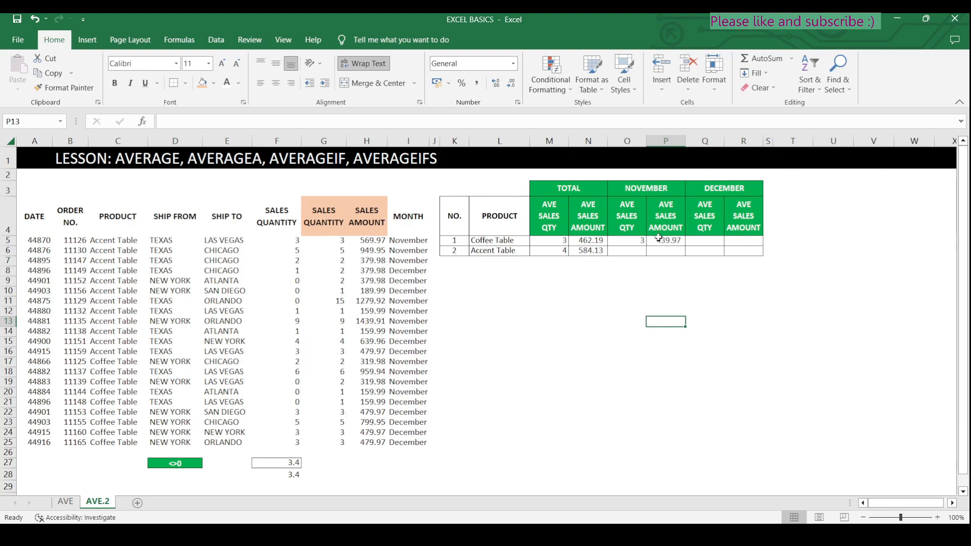
pyautogui.click(660, 239)
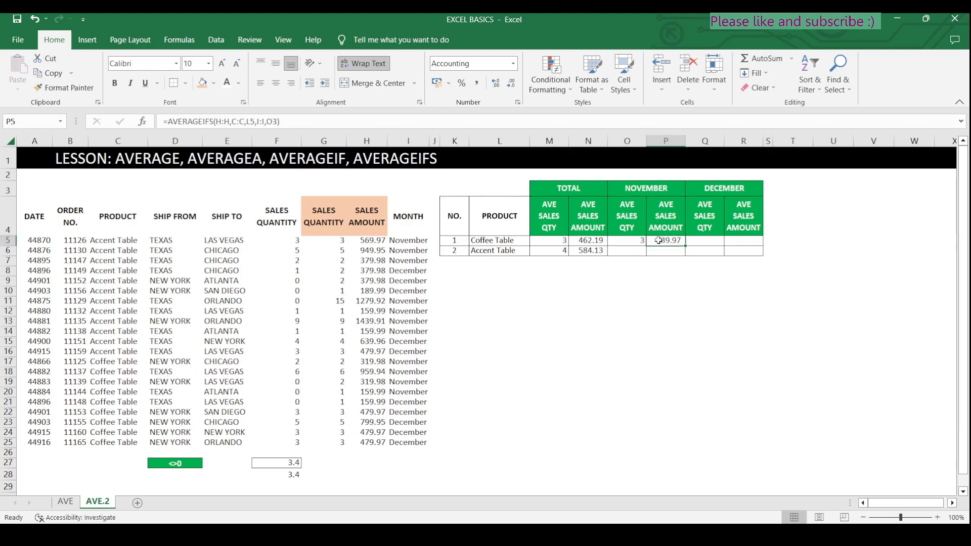
pyautogui.click(268, 122)
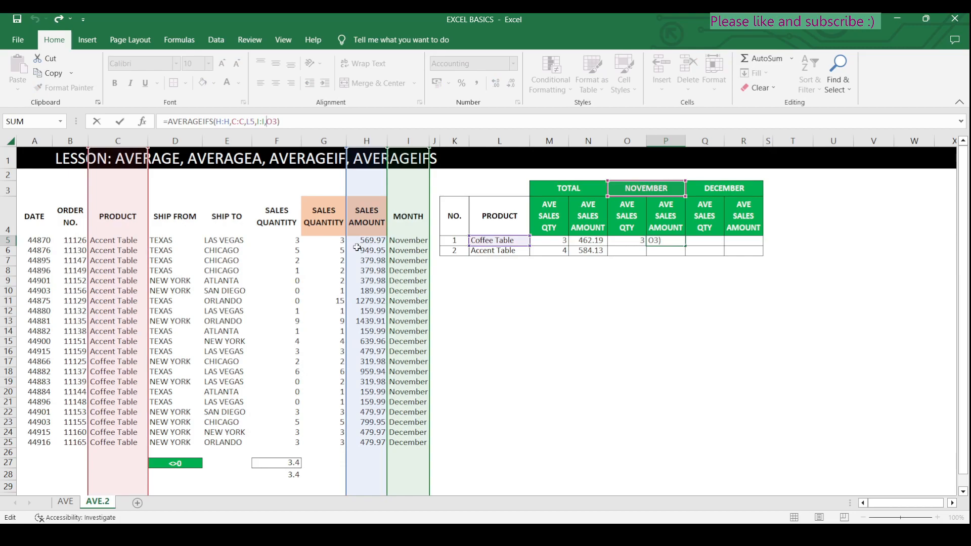
pyautogui.write('$O$')
pyautogui.press('Return')
# Lock the month criterion in O5's formula as $O$3 and fill O5:P5 down to the Accent Table row.
pyautogui.click(638, 241)
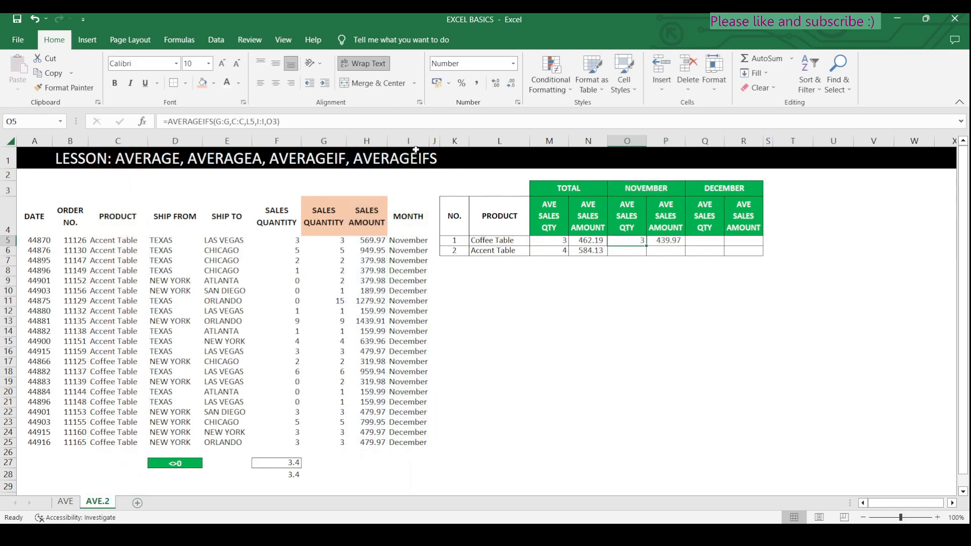
pyautogui.press('F2')
pyautogui.write('$O')
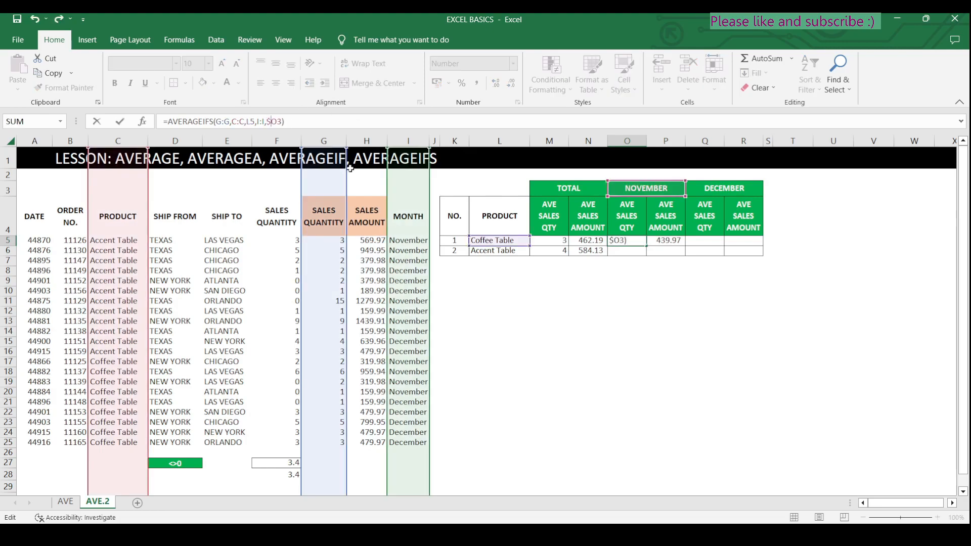
pyautogui.write('$')
pyautogui.press('Return')
pyautogui.moveTo(629, 240); pyautogui.dragTo(685, 256)
pyautogui.click(582, 362)
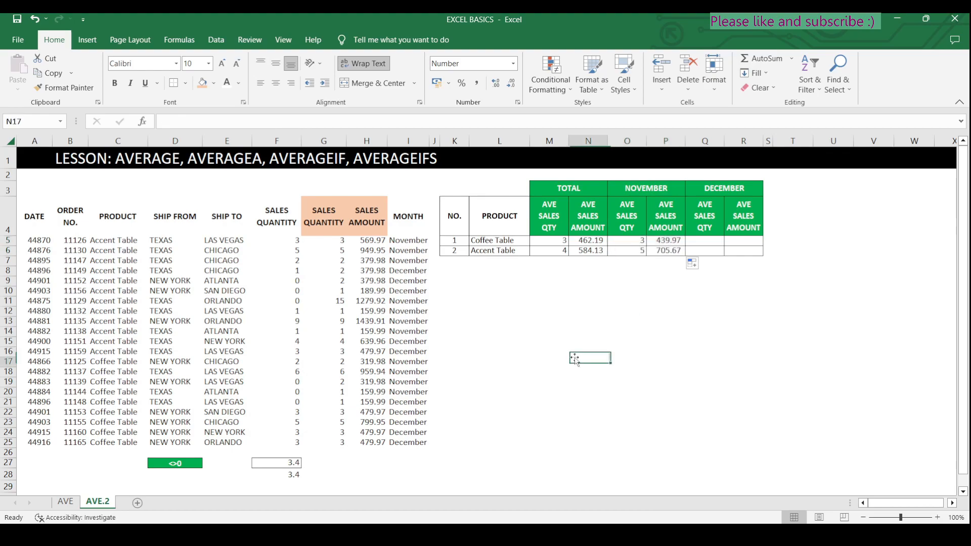
pyautogui.click(665, 310)
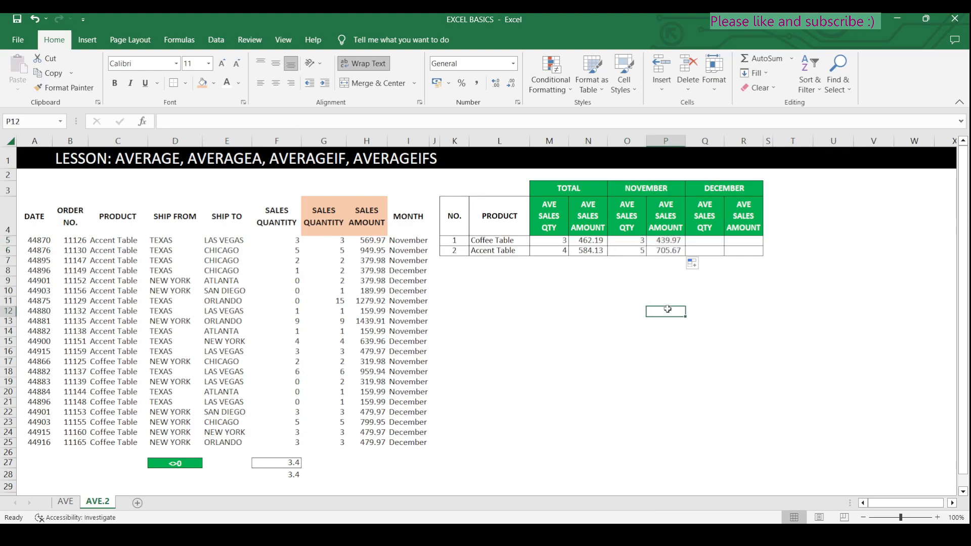
pyautogui.click(627, 311)
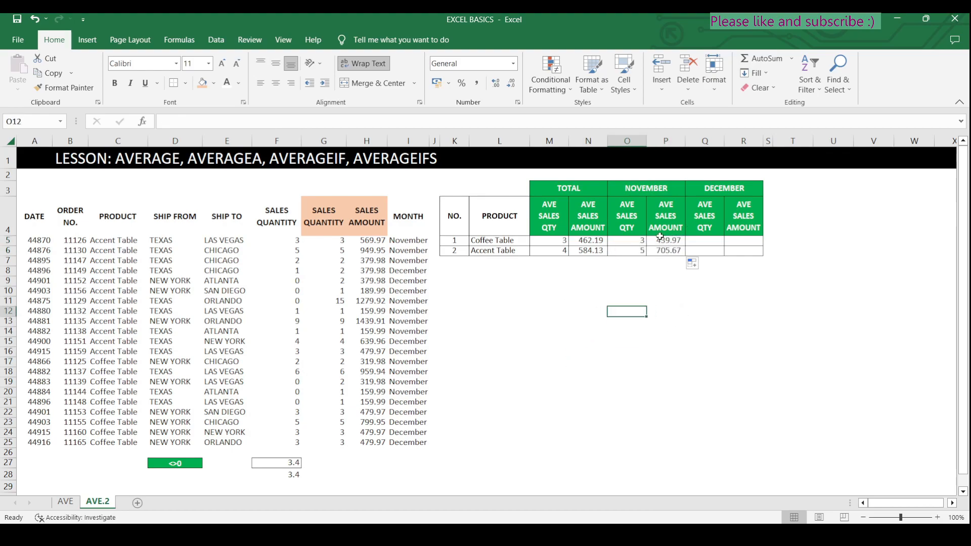
pyautogui.click(735, 285)
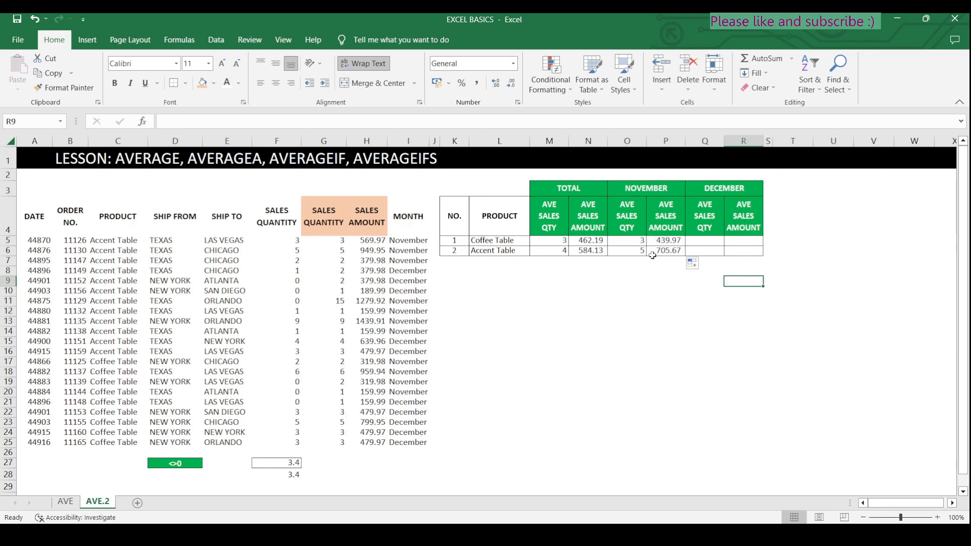
# Lock the ranges and the product column in O5's formula so it reads =AVERAGEIFS($G:$G,$C:$C,$L5,$I:$I,$O$3).
pyautogui.click(624, 242)
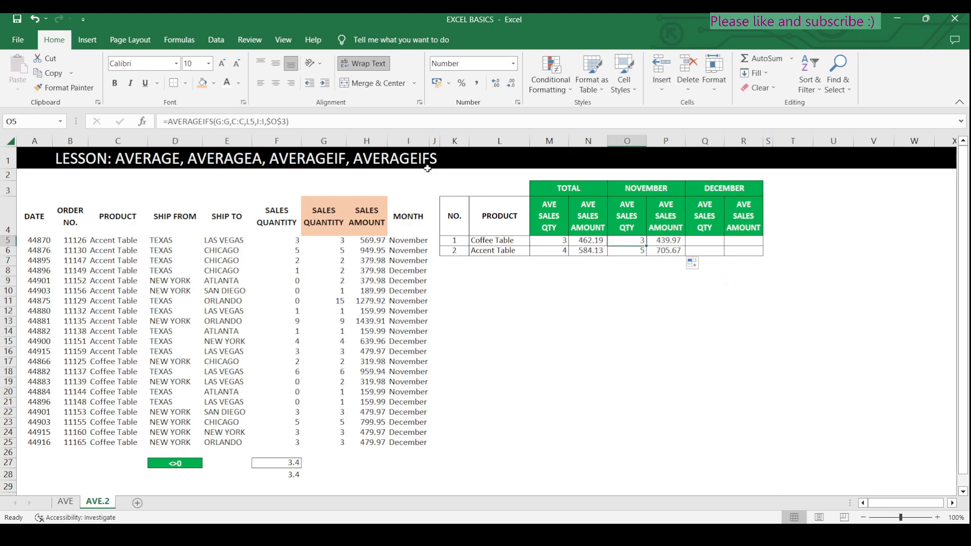
pyautogui.click(216, 122)
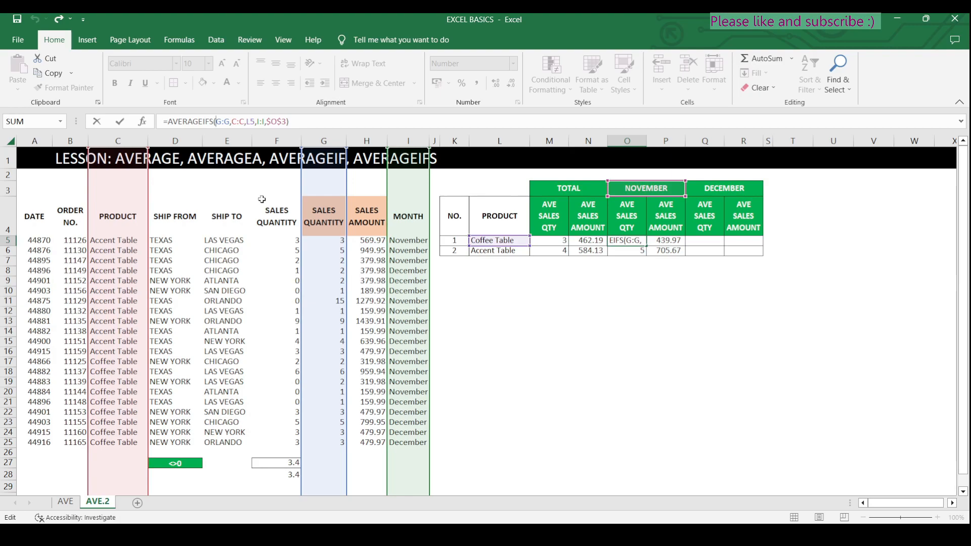
pyautogui.write('$')
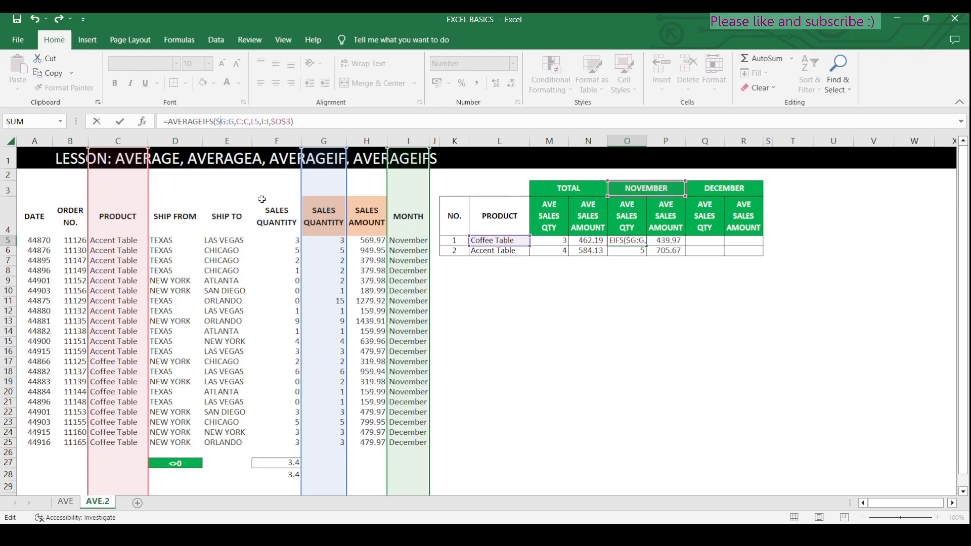
pyautogui.write('$')
pyautogui.write('$')
pyautogui.write('$')
pyautogui.press('Right')
pyautogui.press('Right')
pyautogui.press('Right')
pyautogui.press('Right')
pyautogui.press('Right')
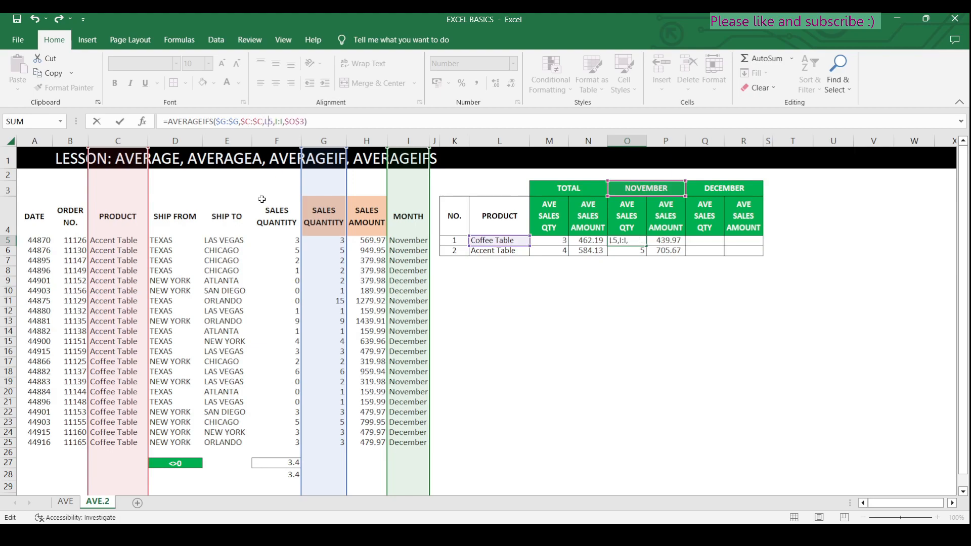
pyautogui.write('$O')
pyautogui.write('$')
pyautogui.write('$')
pyautogui.press('Tab')
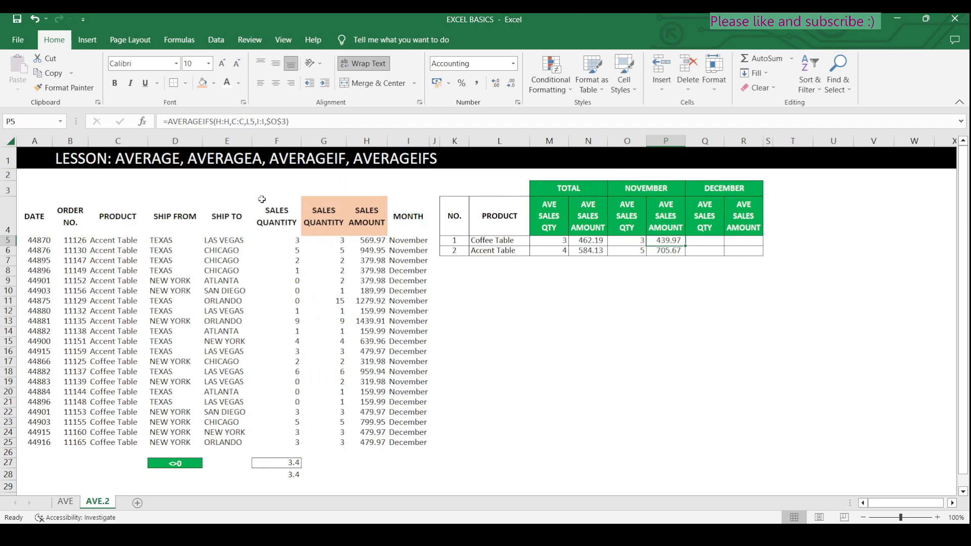
# Lock P5's formula the same way: =AVERAGEIFS($H:$H,$C:$C,$L5,$I:$I,$O$3).
pyautogui.press('F2')
pyautogui.press('Up')
pyautogui.press('Up')
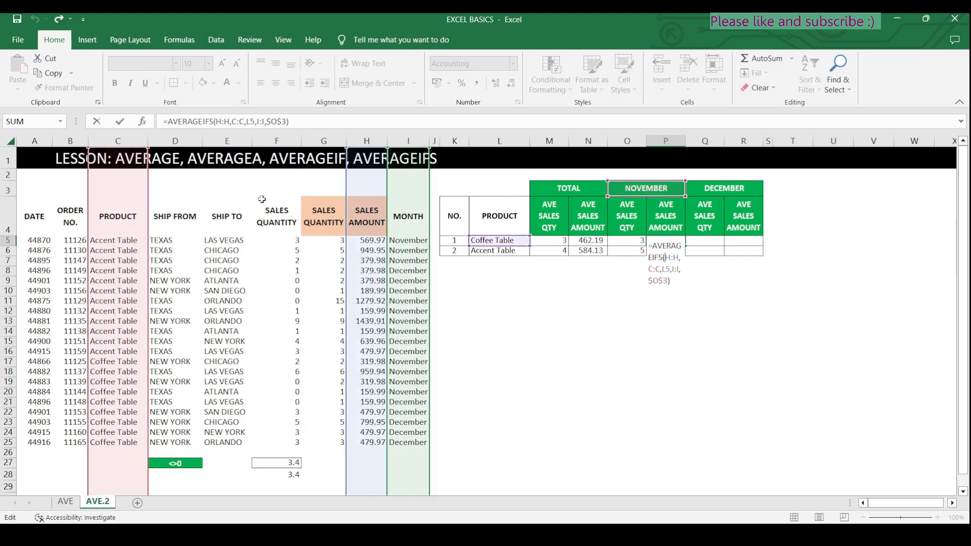
pyautogui.press('F4')
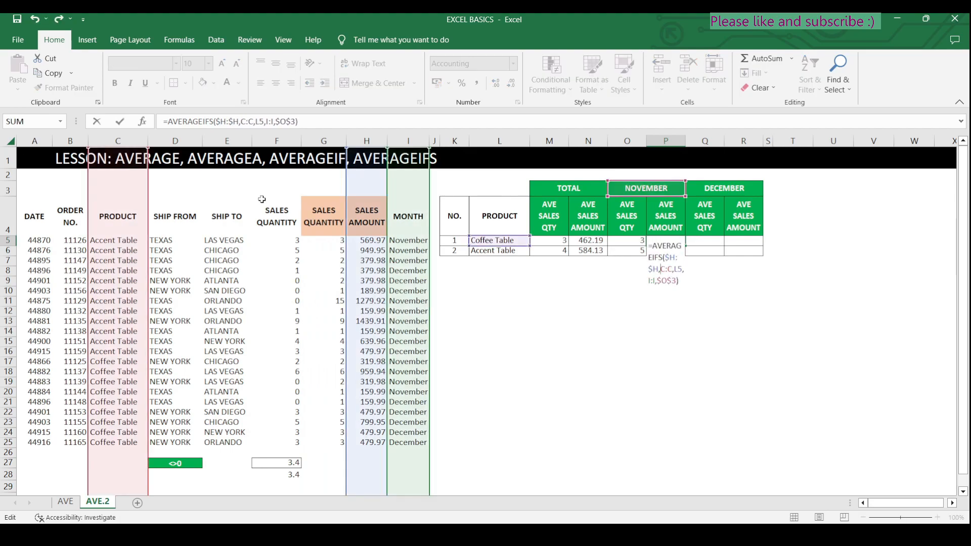
pyautogui.write('$')
pyautogui.write('$')
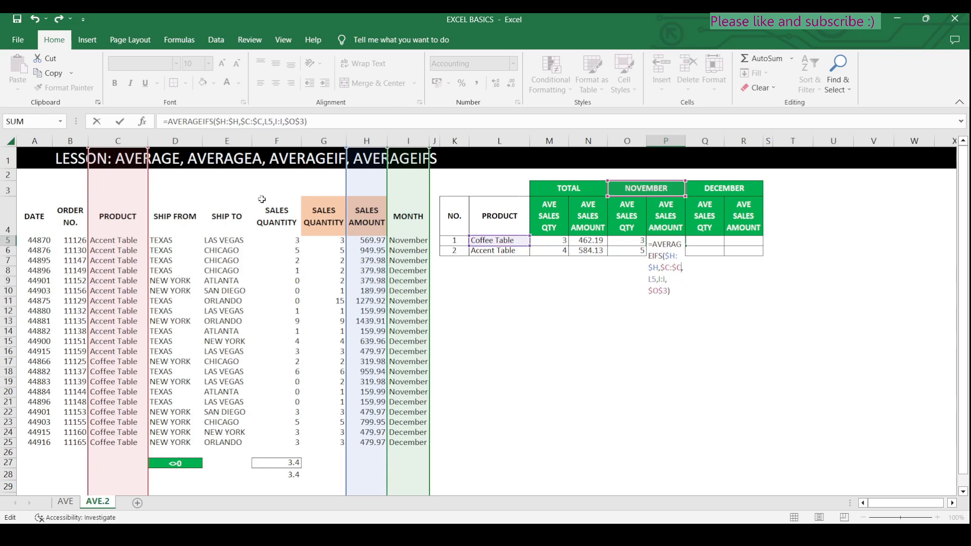
pyautogui.write('$')
pyautogui.write('$')
pyautogui.press('Right')
pyautogui.press('Right')
pyautogui.write('$')
pyautogui.press('Return')
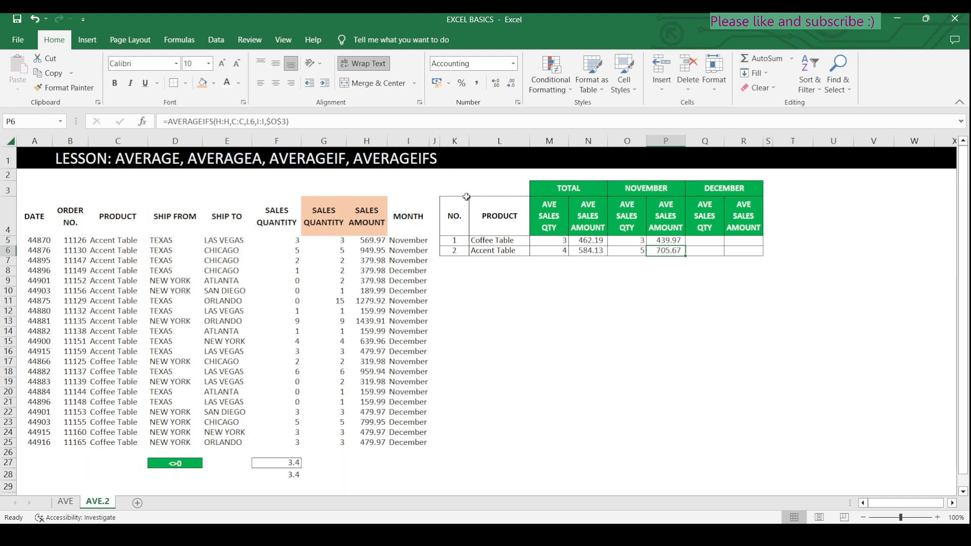
# Copy the O5:P5 formulas into the Accent Table row and into the December cells Q5:R6.
pyautogui.moveTo(636, 242); pyautogui.dragTo(659, 246)
pyautogui.hotkey('ctrl', 'c')
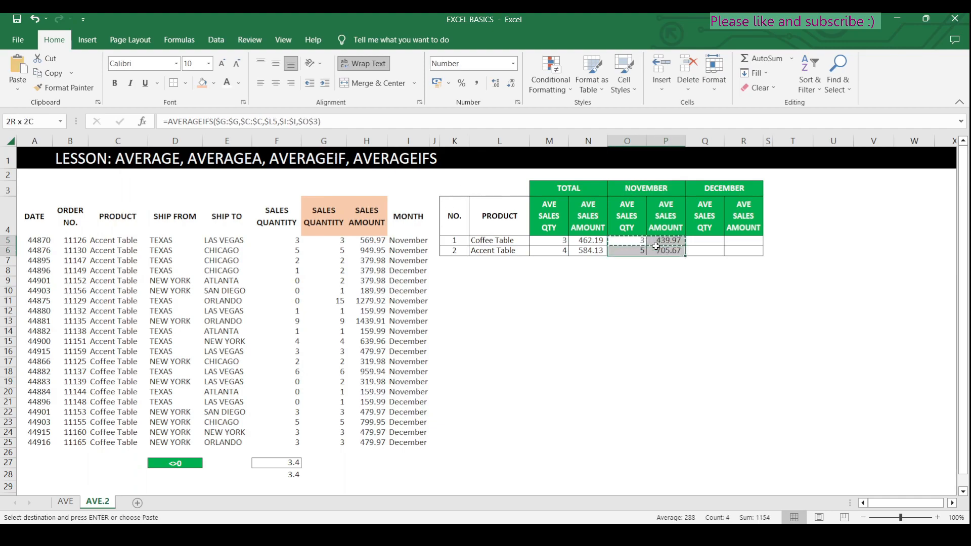
pyautogui.click(639, 250)
pyautogui.hotkey('ctrl', 'v')
pyautogui.moveTo(705, 241); pyautogui.dragTo(741, 252)
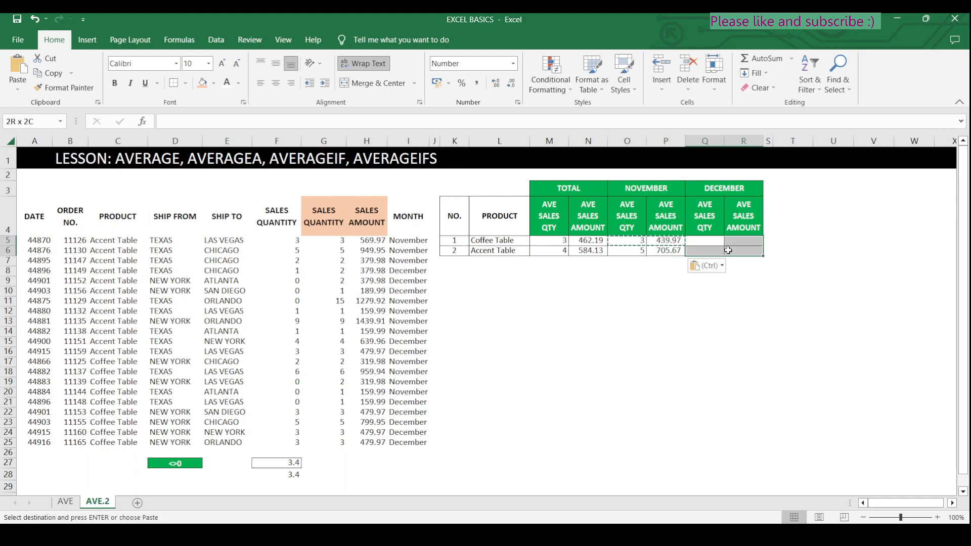
pyautogui.hotkey('ctrl', 'v')
pyautogui.press('Escape')
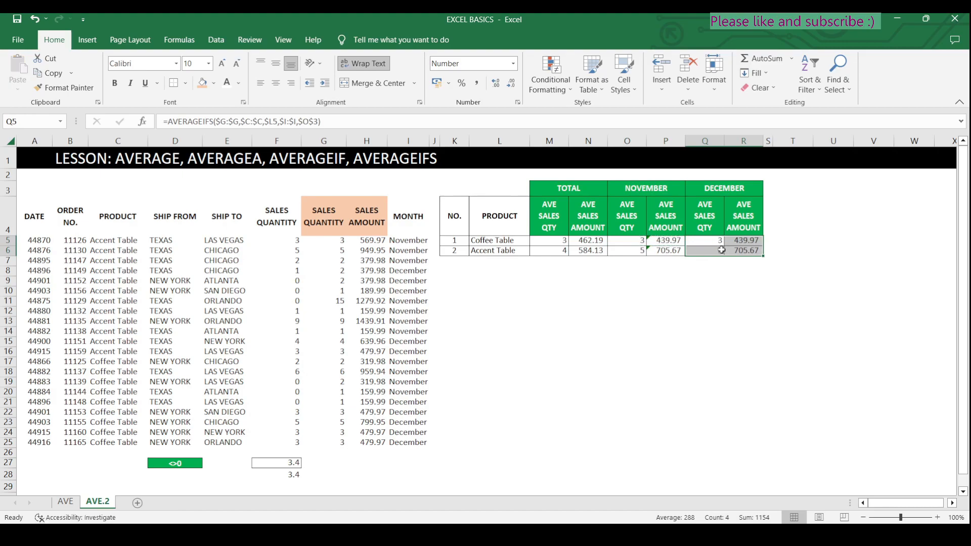
# Change the month criterion in Coffee Table's December formulas, R5 and Q5, to $Q$3.
pyautogui.click(737, 241)
pyautogui.click(308, 121)
pyautogui.press('BackSpace')
pyautogui.write('q')
pyautogui.press('Return')
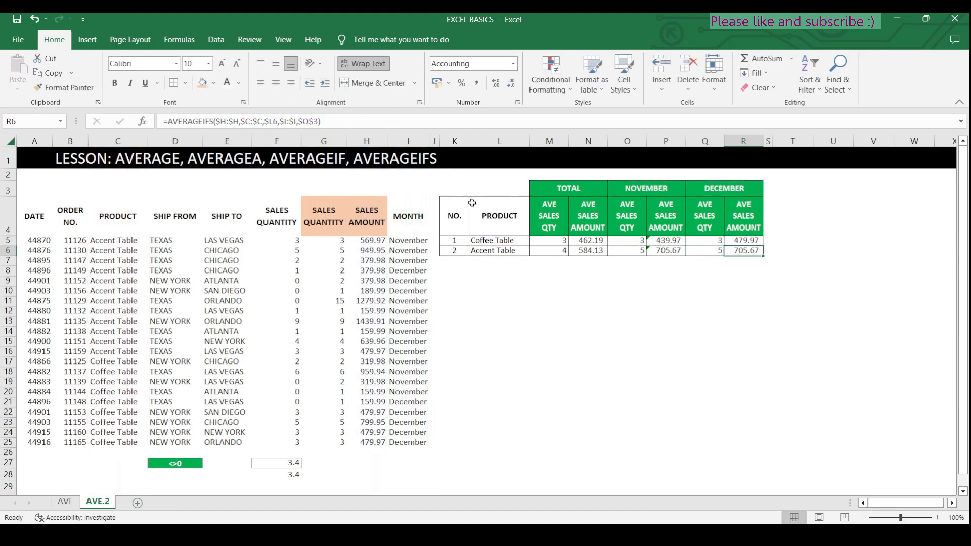
pyautogui.click(709, 242)
pyautogui.click(308, 122)
pyautogui.press('BackSpace')
pyautogui.write('q')
pyautogui.press('Return')
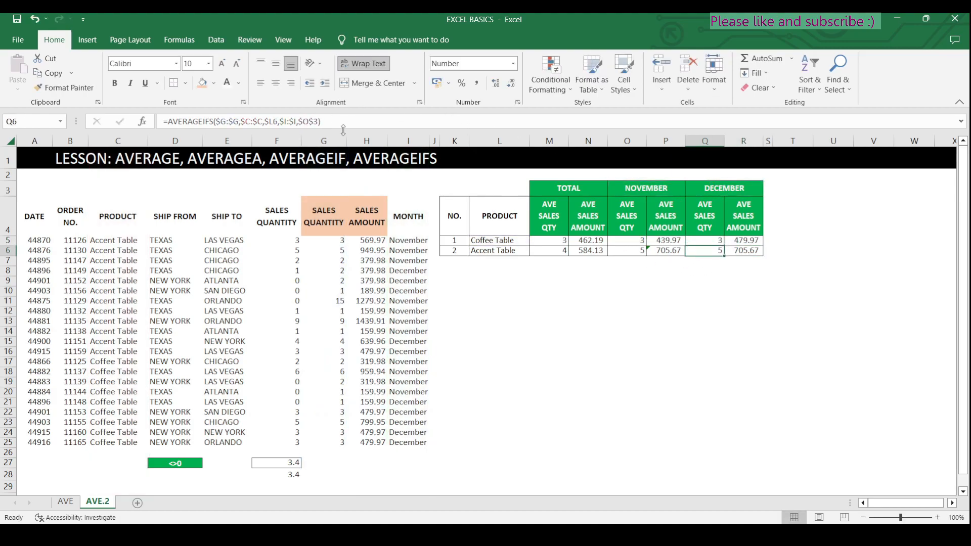
# Copy the December formulas Q5:R5 into the Accent Table row, Q6:R6.
pyautogui.moveTo(718, 243); pyautogui.dragTo(736, 241)
pyautogui.hotkey('ctrl', 'c')
pyautogui.click(714, 253)
pyautogui.hotkey('ctrl', 'v')
pyautogui.press('Escape')
pyautogui.click(710, 280)
pyautogui.click(596, 291)
pyautogui.click(497, 293)
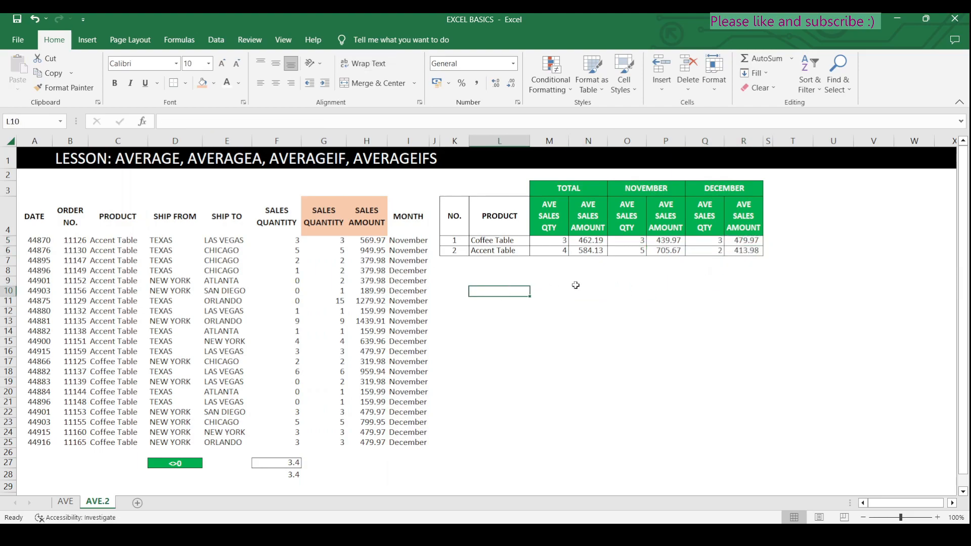
pyautogui.click(617, 312)
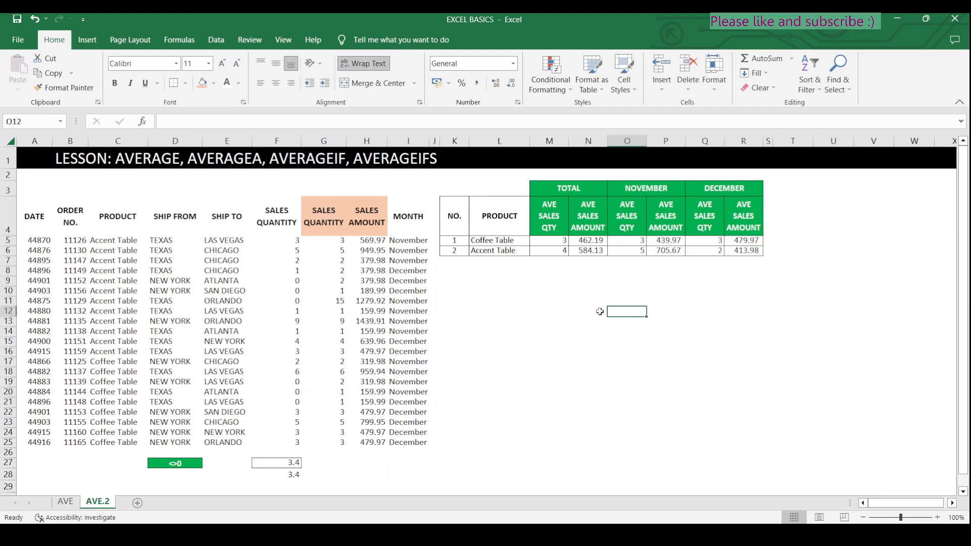